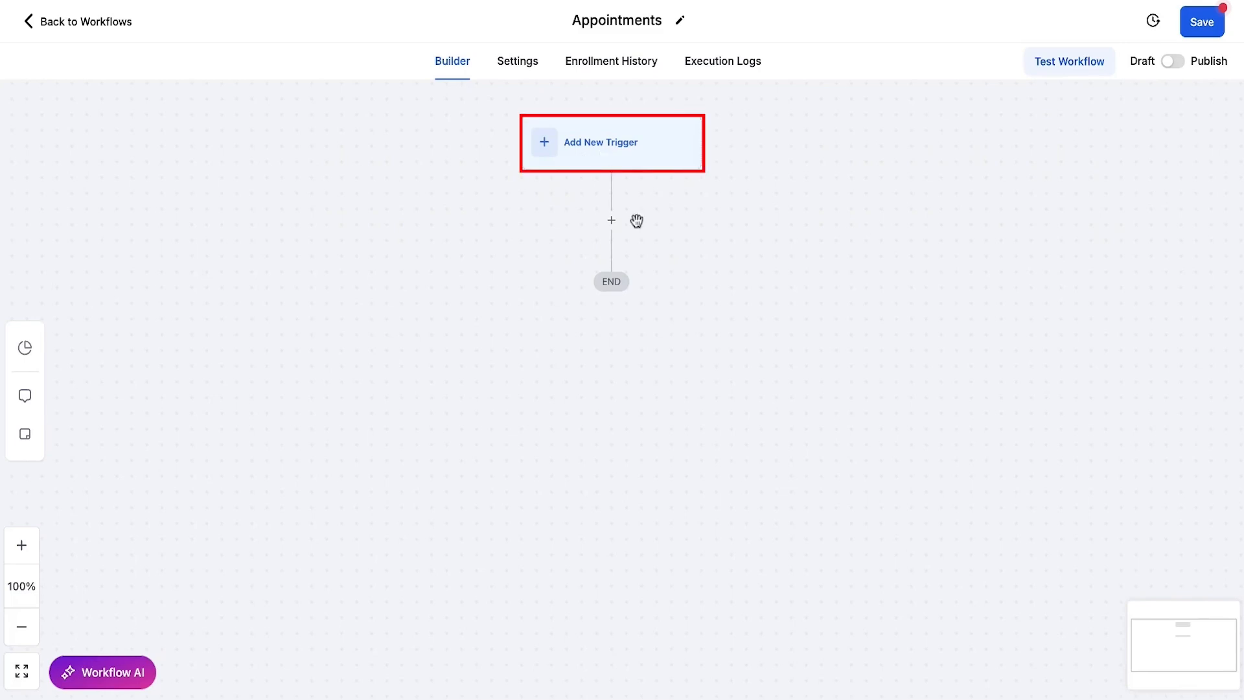
Step: Bring up the Workflow Trigger list and scroll down to the Appointments trigger category
left_click(612, 220)
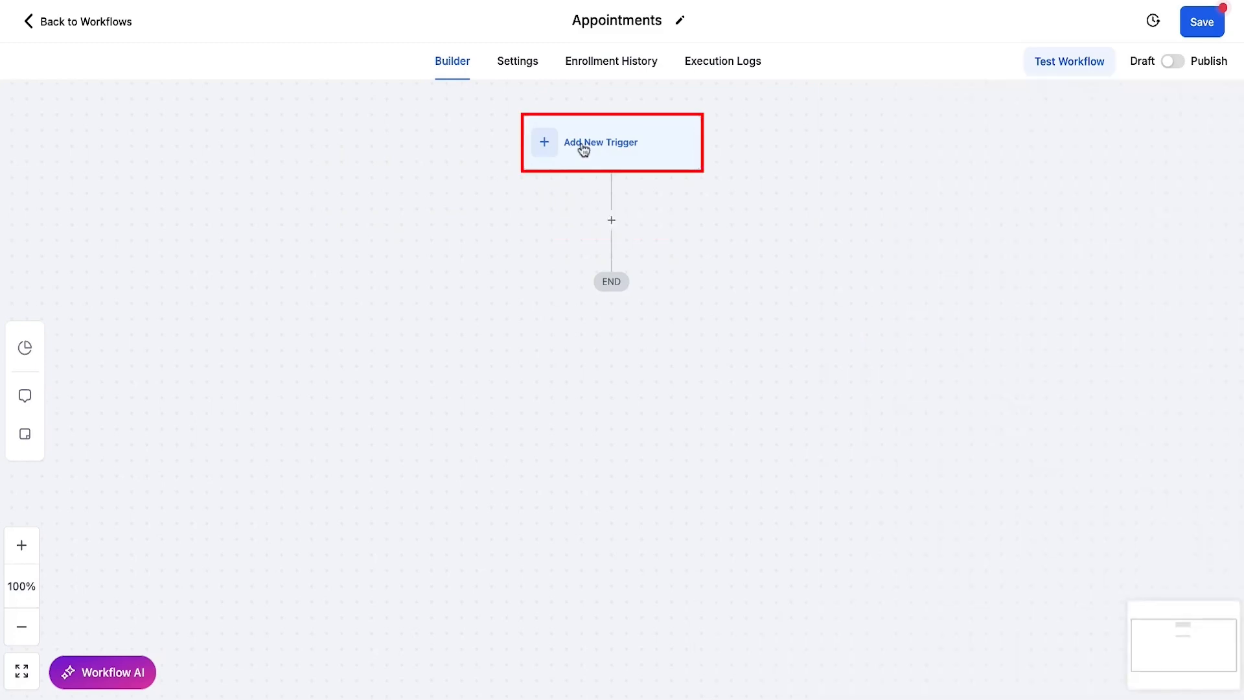
left_click(637, 151)
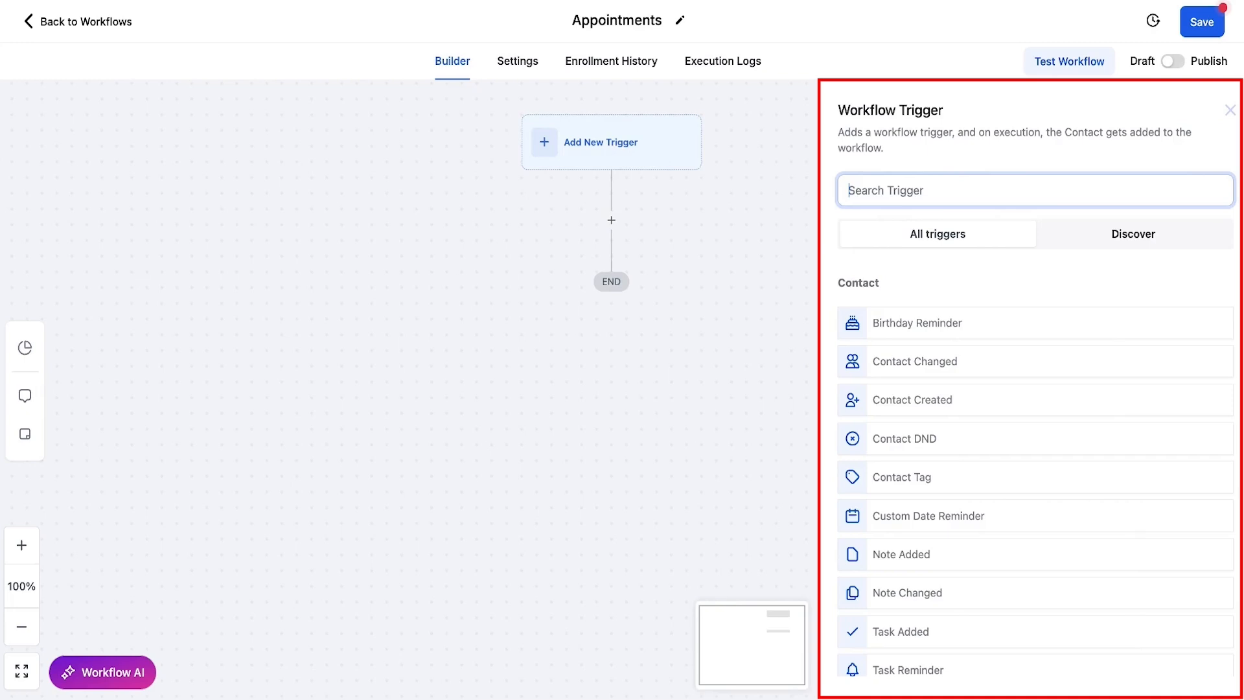
scroll(1012, 407, "down", 2)
scroll(1012, 407, "down", 2)
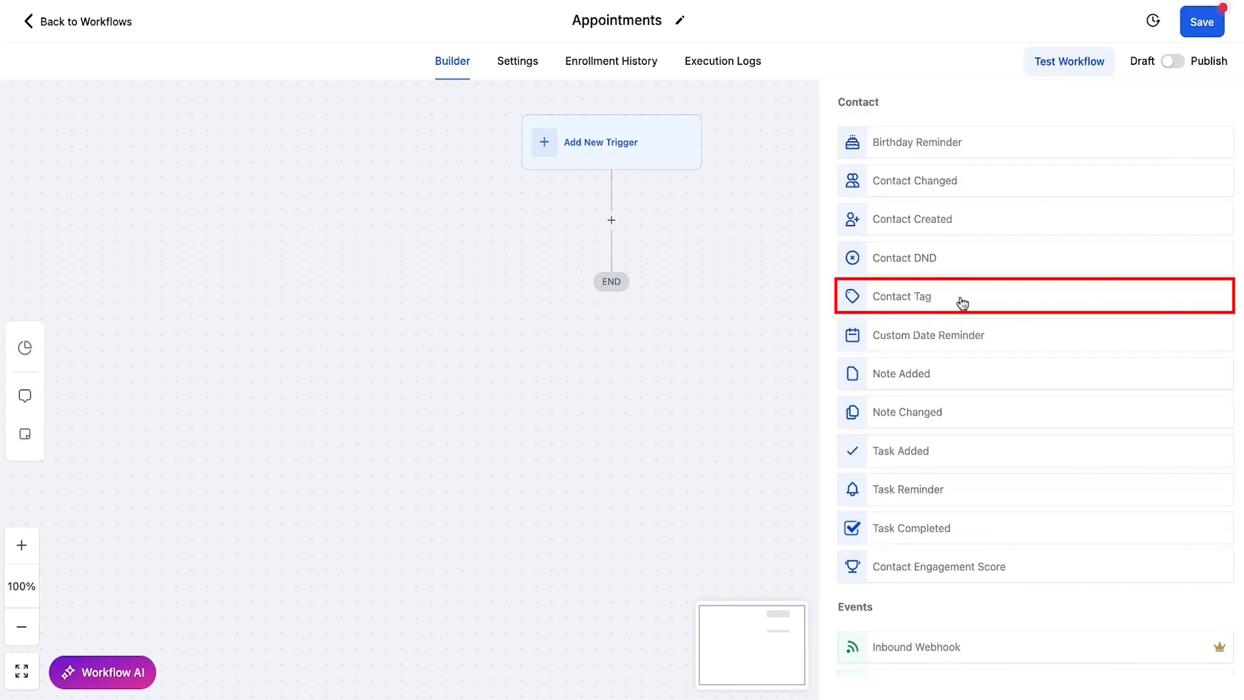
scroll(1009, 378, "down", 2)
scroll(1009, 378, "down", 3)
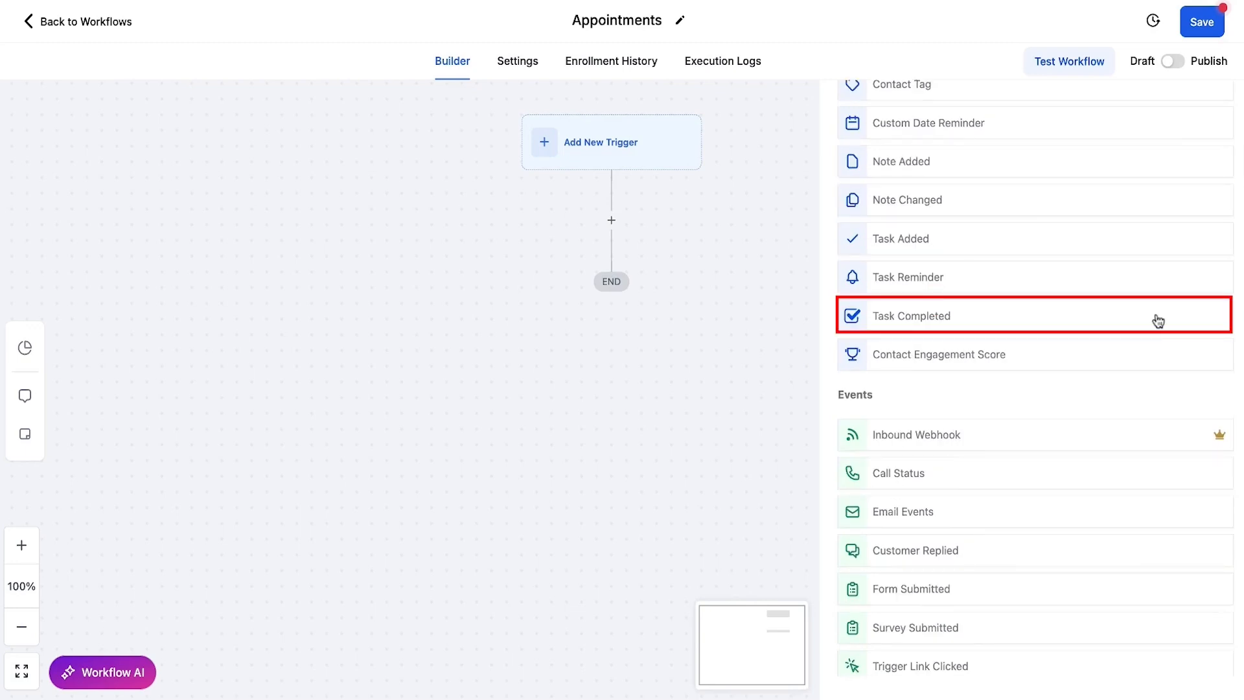
scroll(1159, 320, "down", 3)
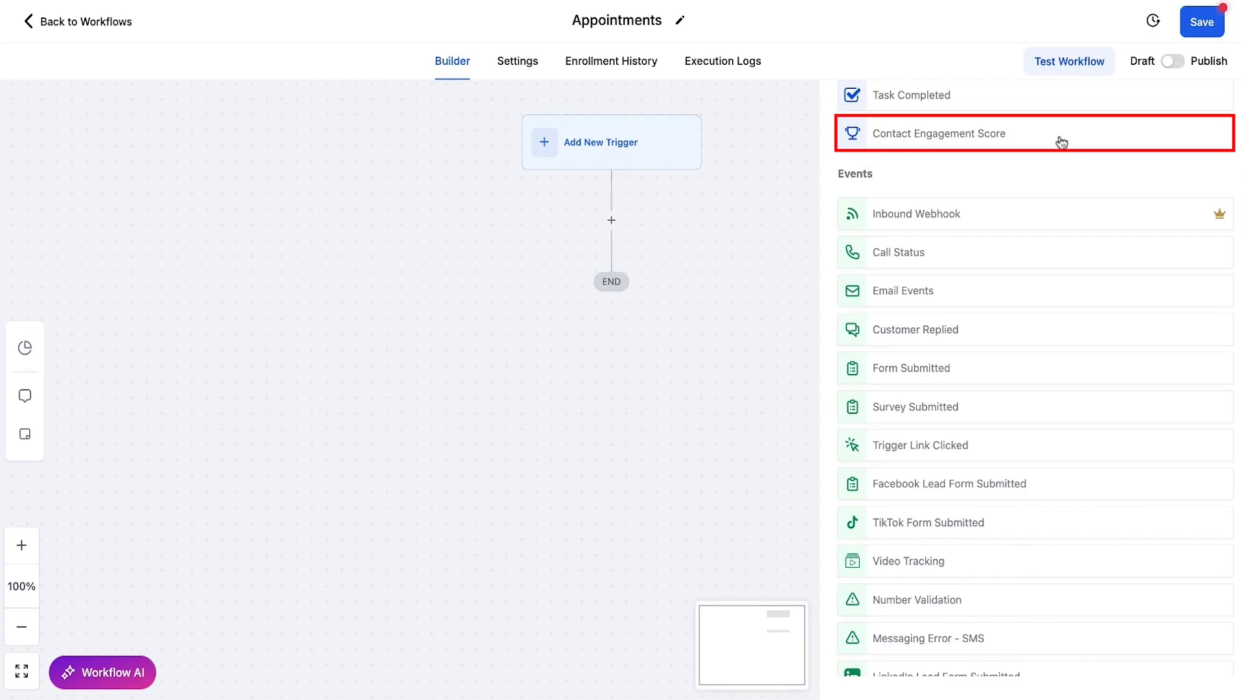
scroll(1062, 141, "down", 1)
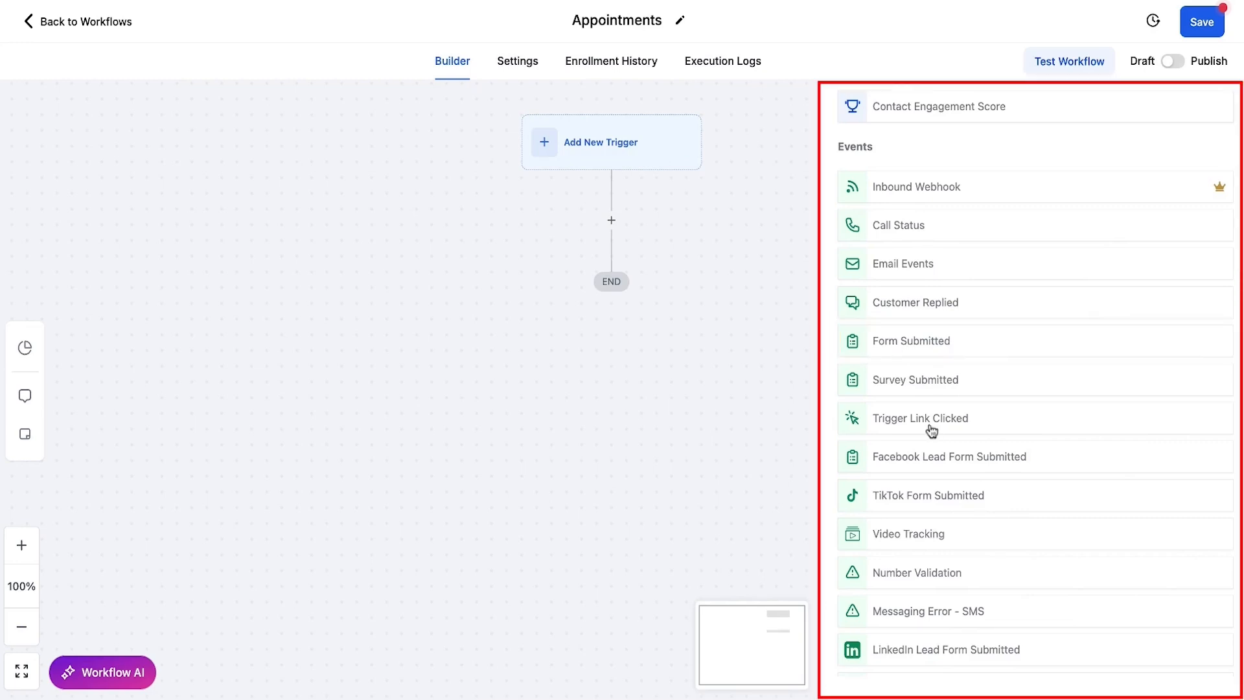
scroll(976, 471, "down", 3)
scroll(977, 471, "down", 5)
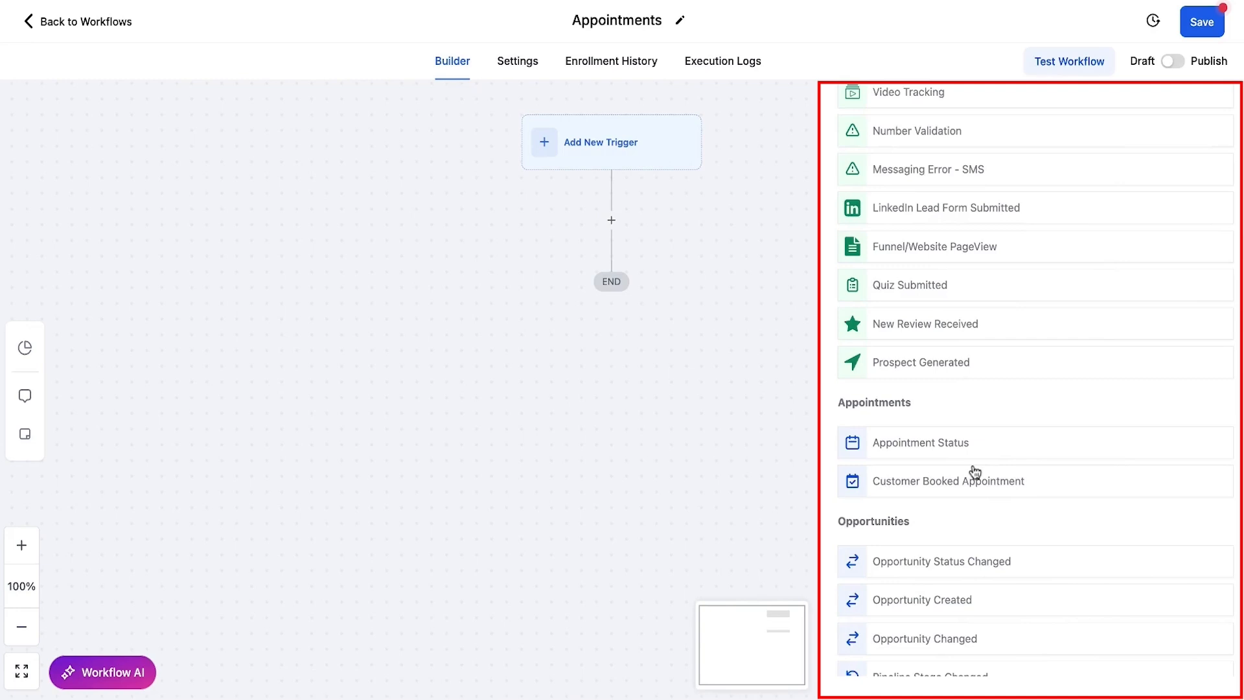
left_click_drag(912, 405, 840, 407)
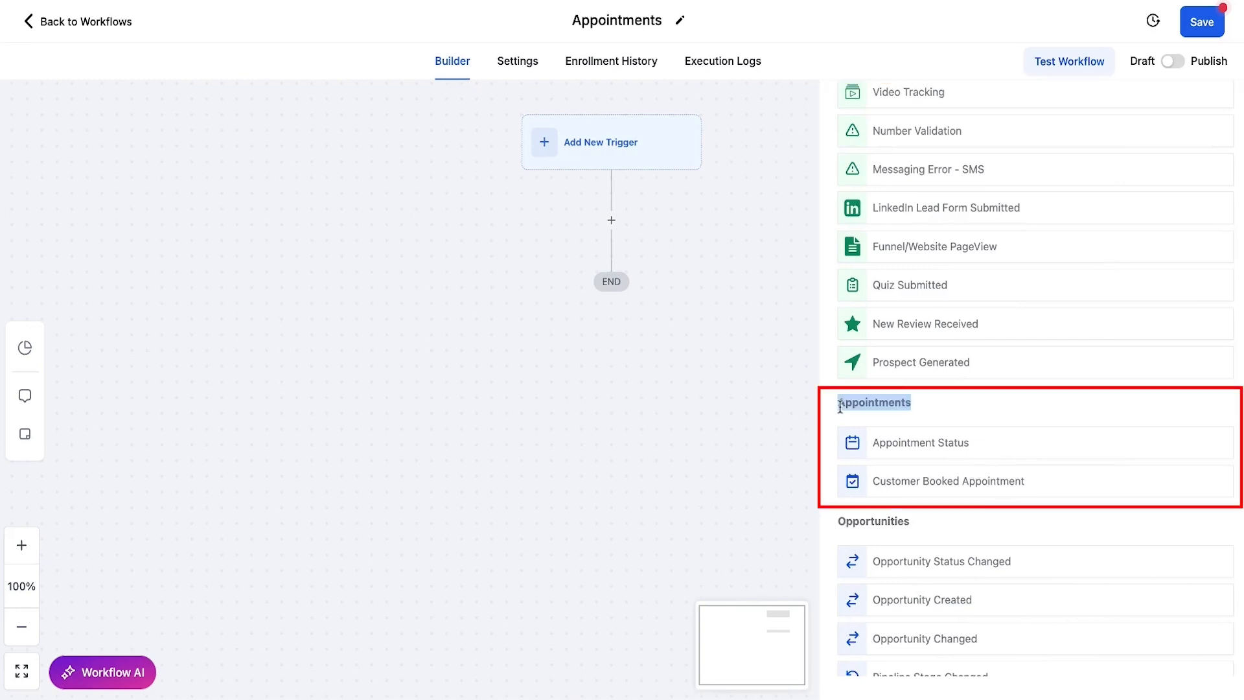
left_click(934, 403)
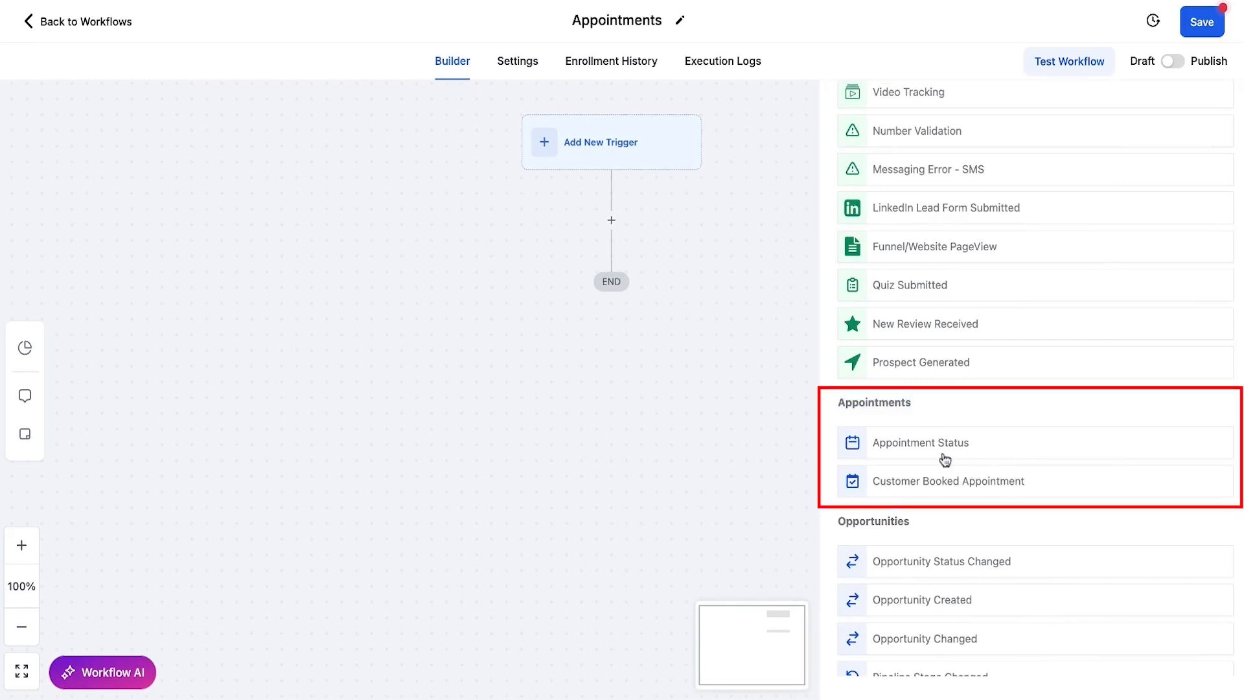
scroll(1012, 479, "down", 4)
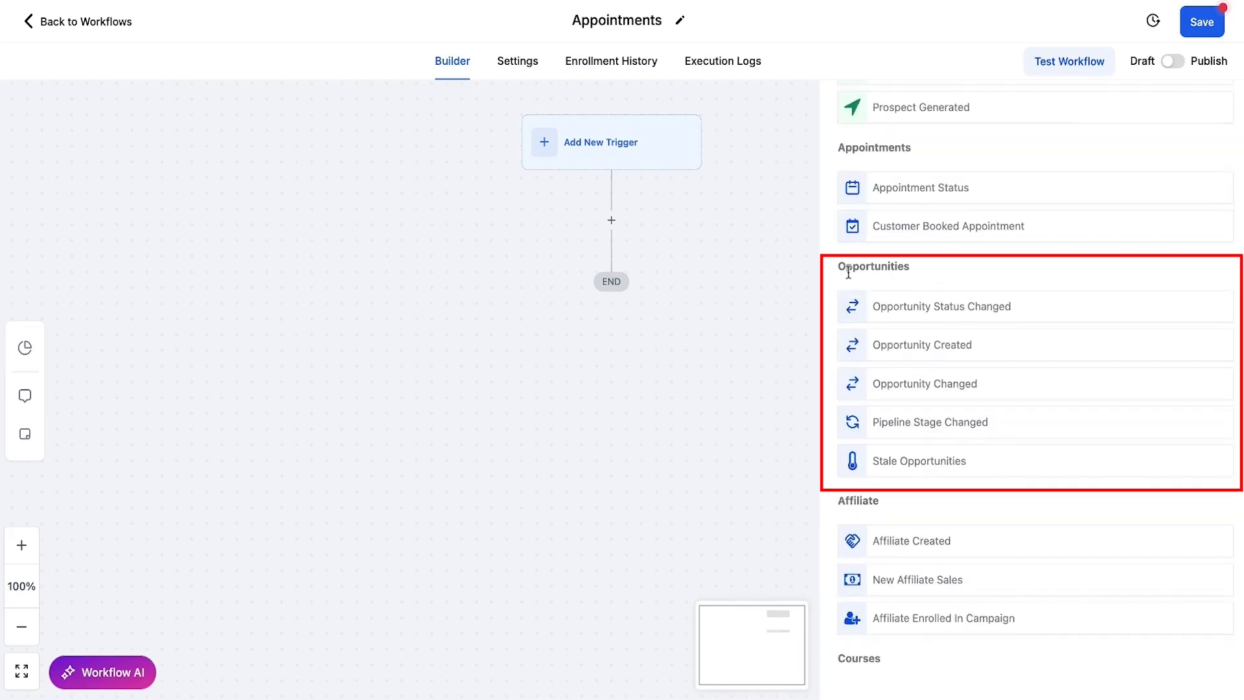
left_click_drag(836, 267, 951, 266)
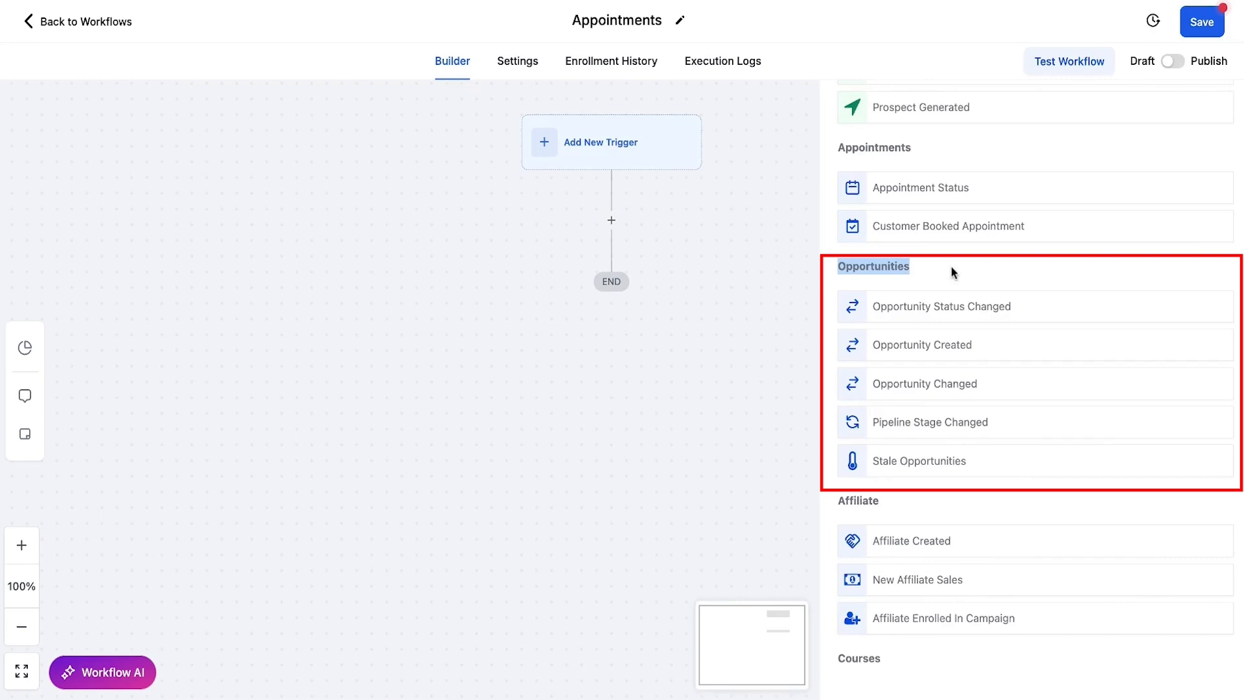
left_click(951, 265)
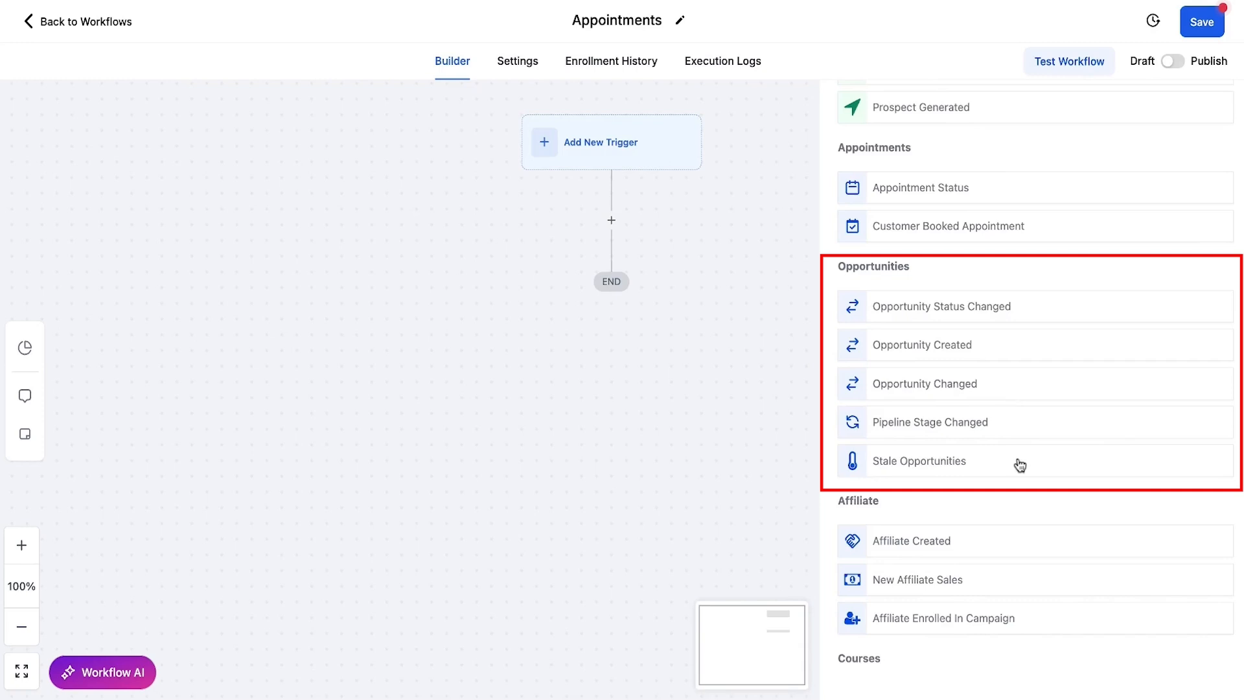
scroll(1019, 464, "down", 2)
scroll(1019, 460, "down", 2)
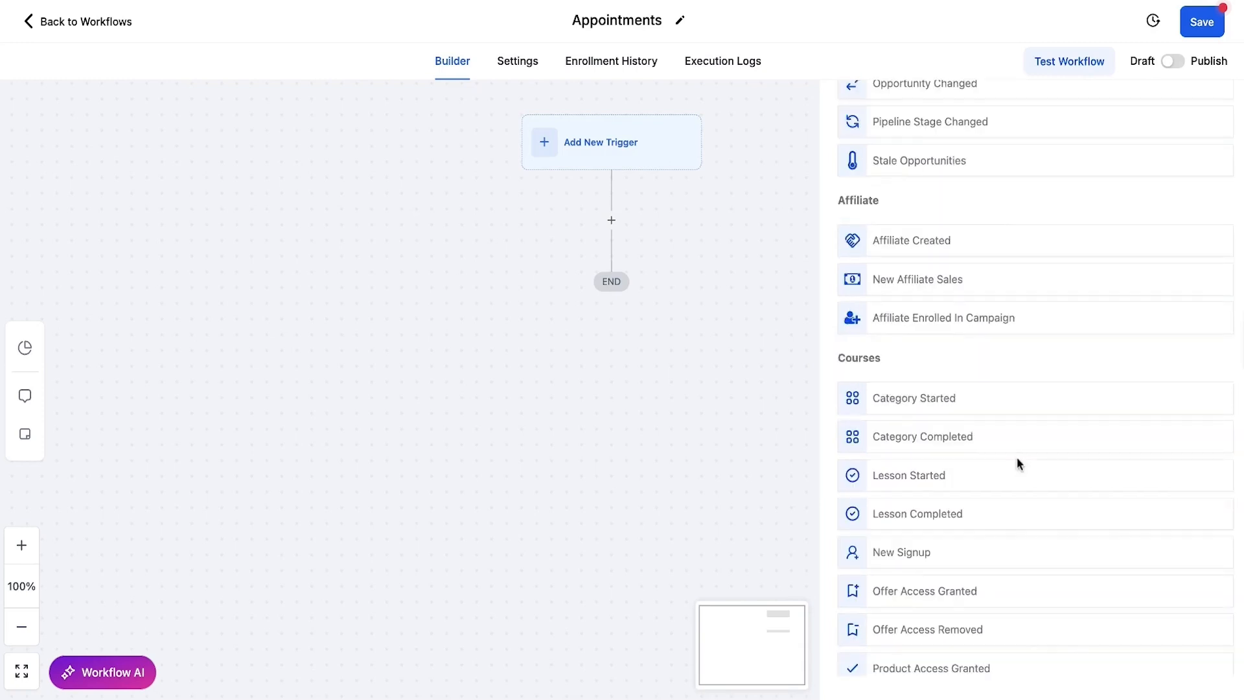
left_click_drag(842, 212, 910, 209)
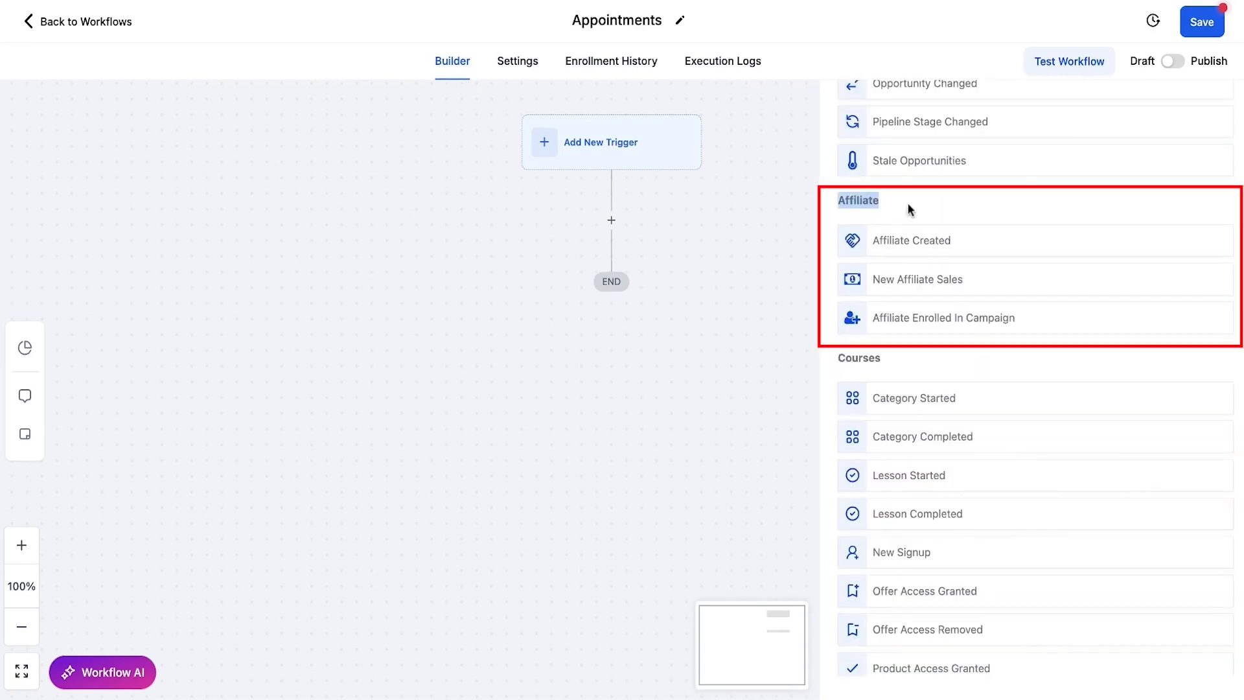
left_click_drag(839, 359, 907, 363)
scroll(957, 371, "down", 1)
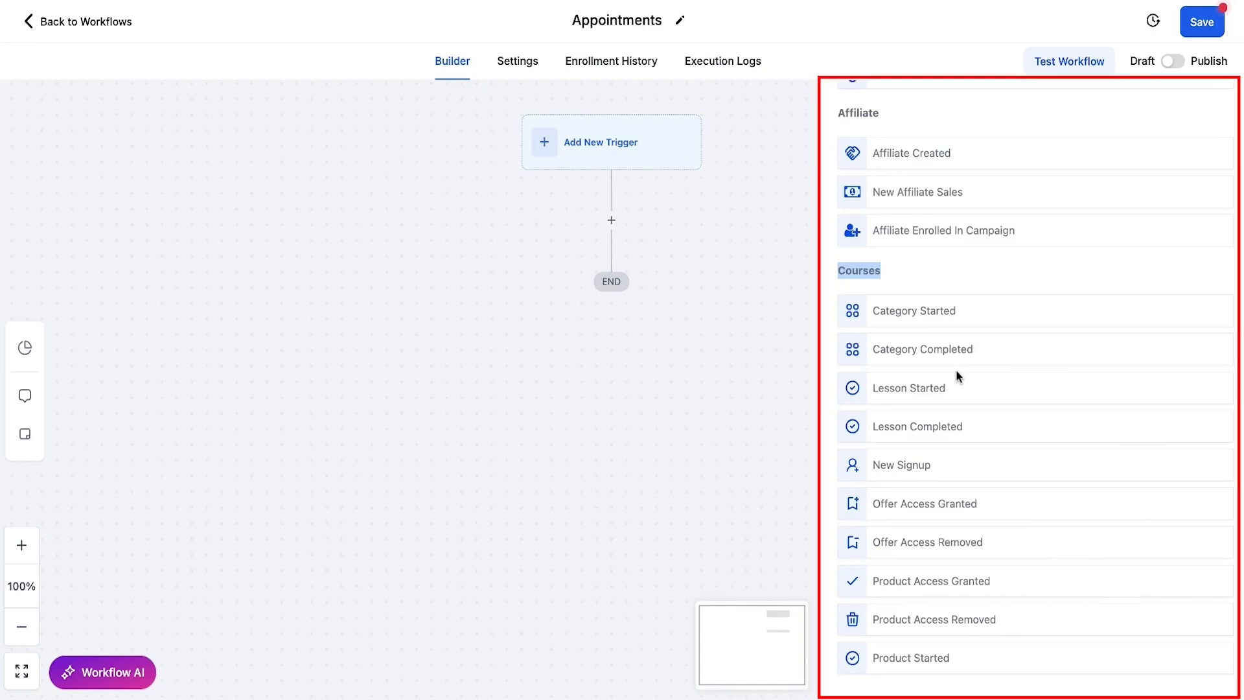
scroll(957, 371, "down", 2)
scroll(1053, 391, "down", 3)
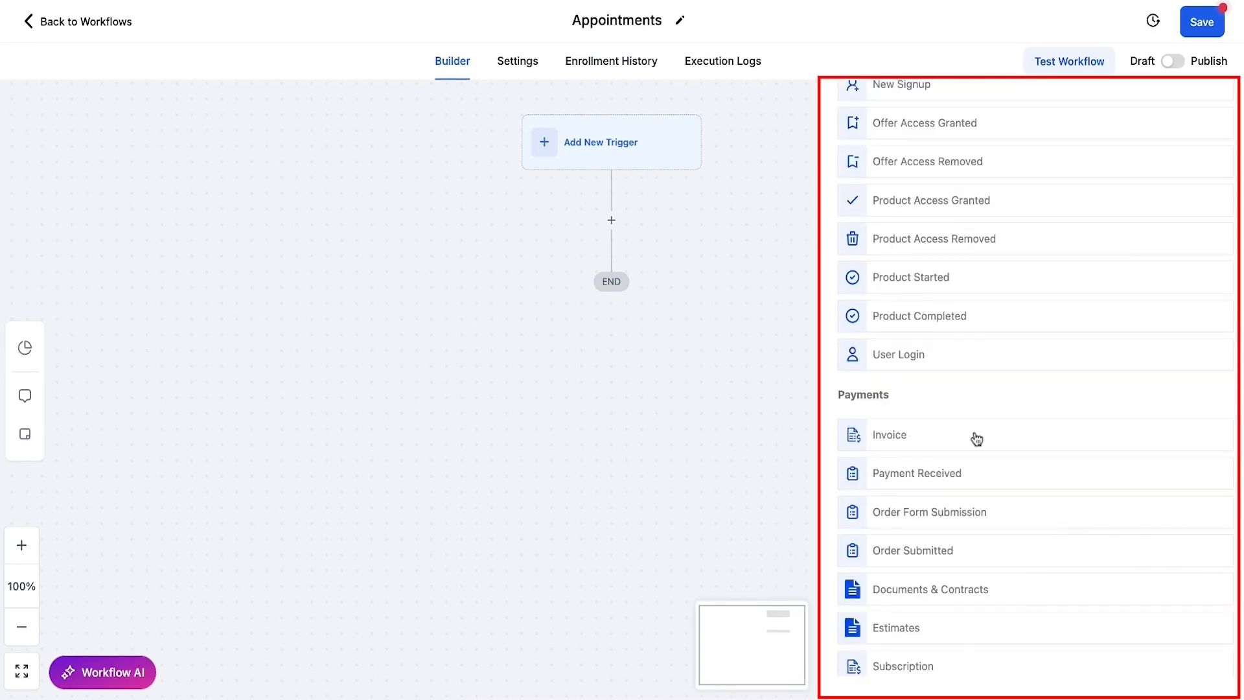
scroll(977, 440, "down", 3)
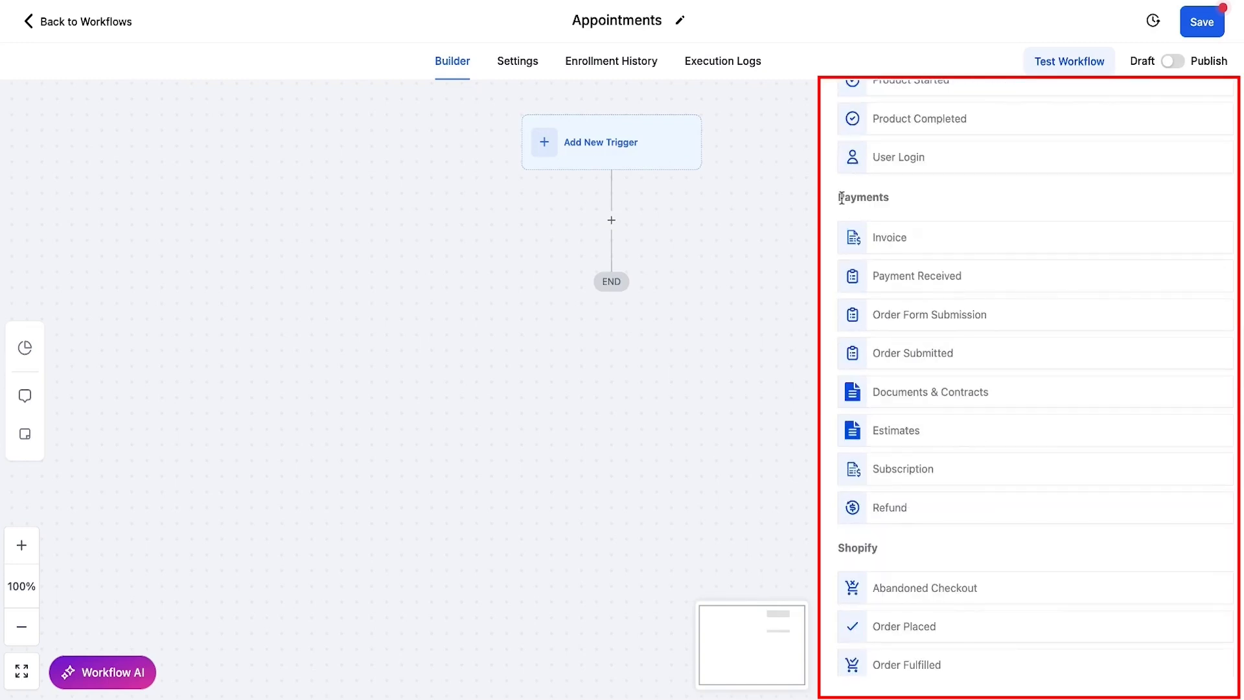
scroll(1025, 223, "down", 1)
scroll(1023, 217, "down", 1)
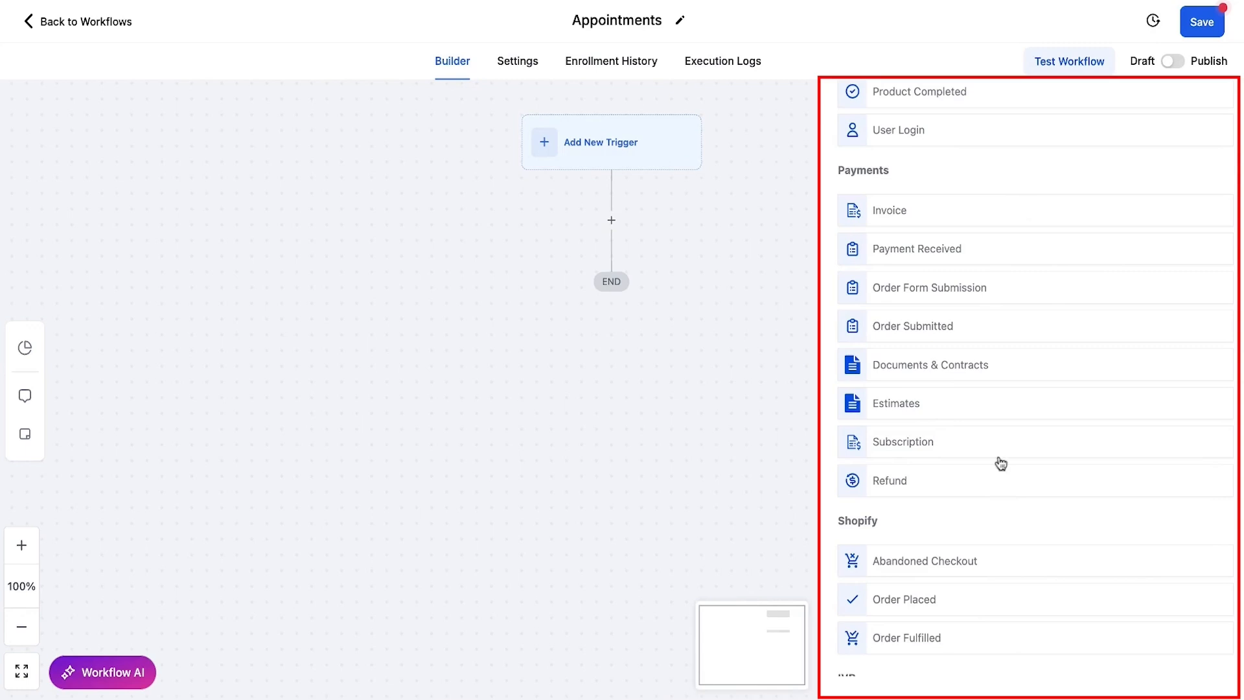
scroll(1129, 367, "down", 2)
scroll(1028, 377, "down", 3)
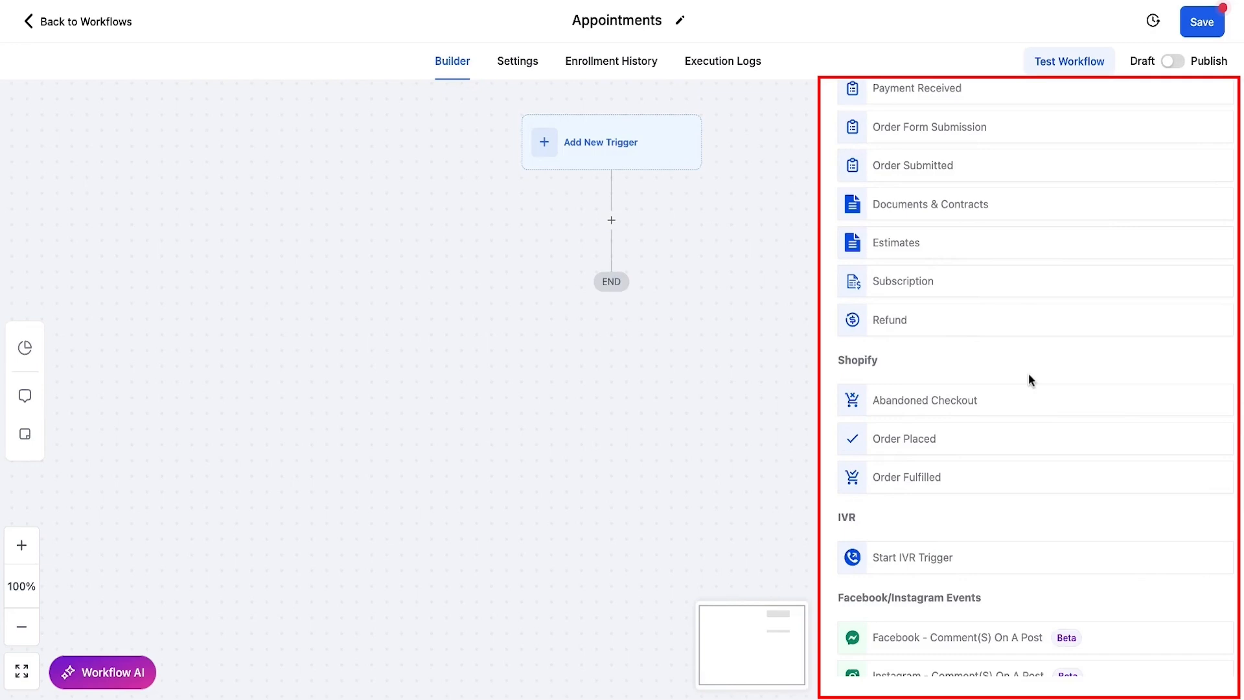
scroll(1062, 366, "down", 2)
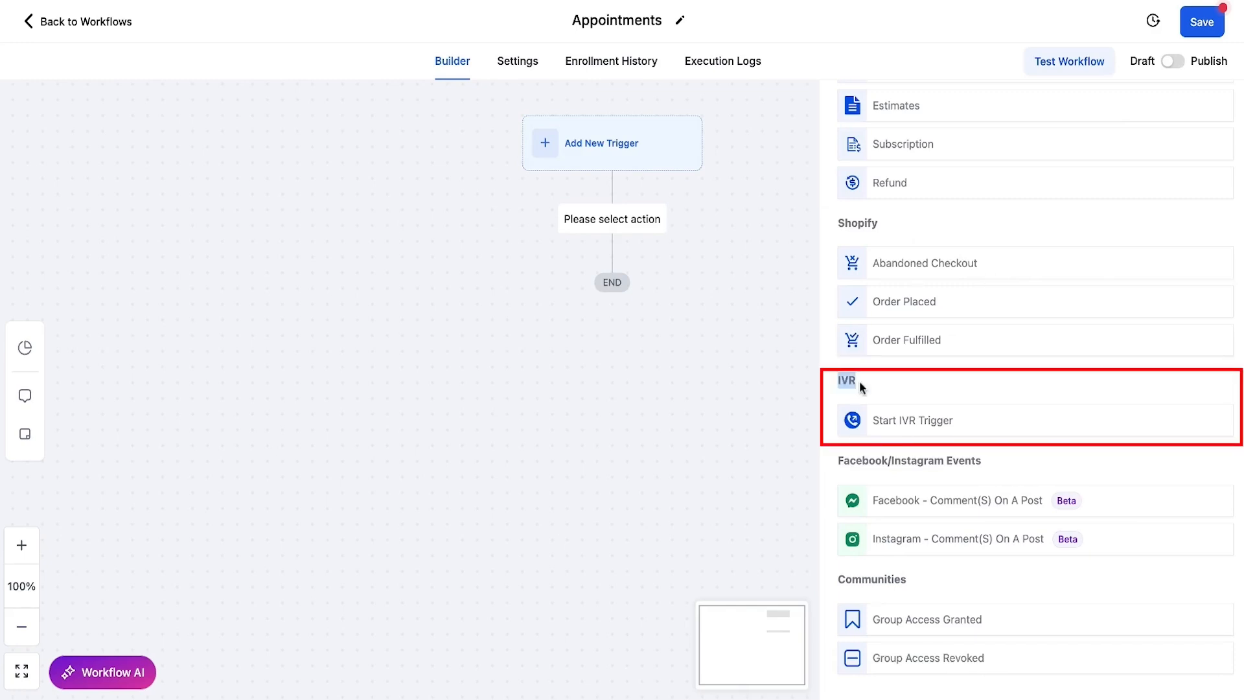
scroll(859, 381, "down", 3)
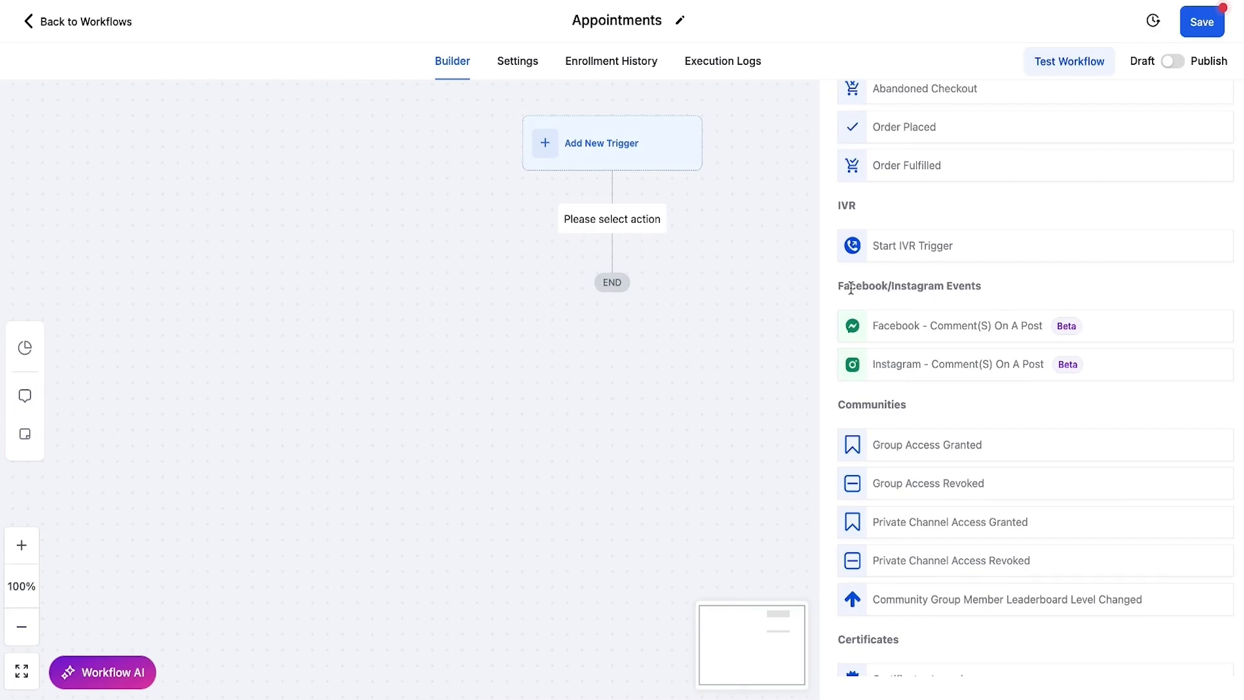
scroll(1119, 364, "down", 2)
scroll(1118, 365, "down", 1)
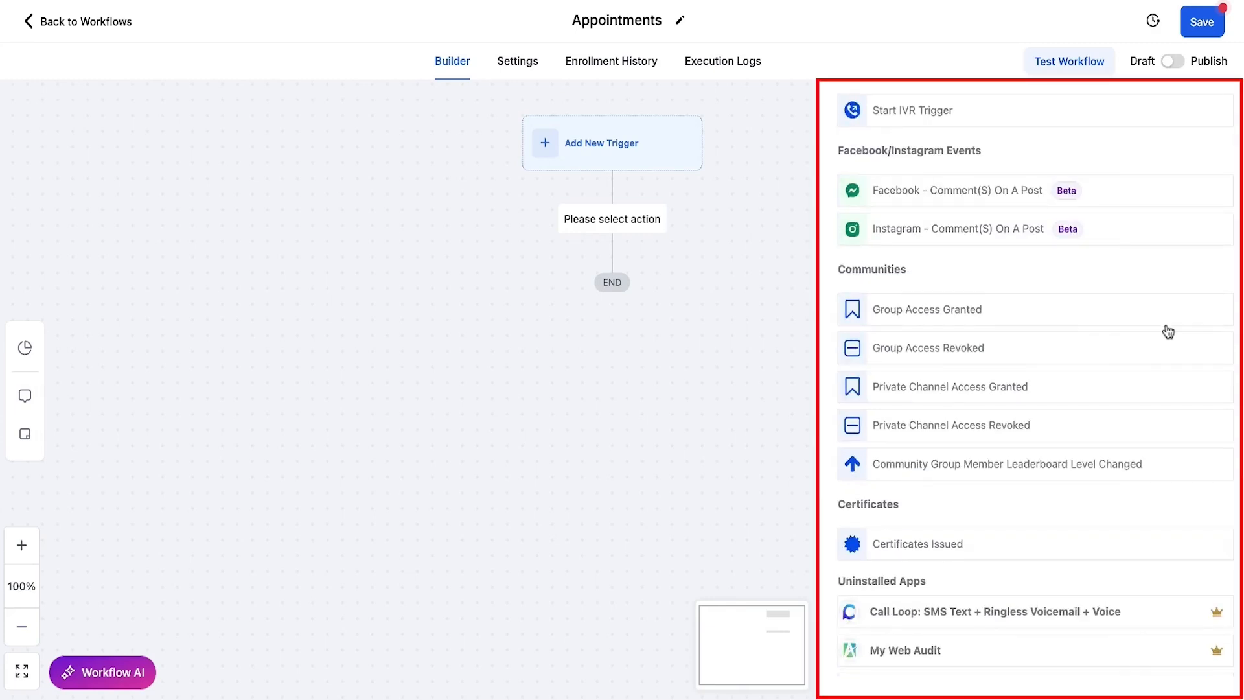
scroll(1169, 332, "down", 1)
scroll(1153, 337, "down", 3)
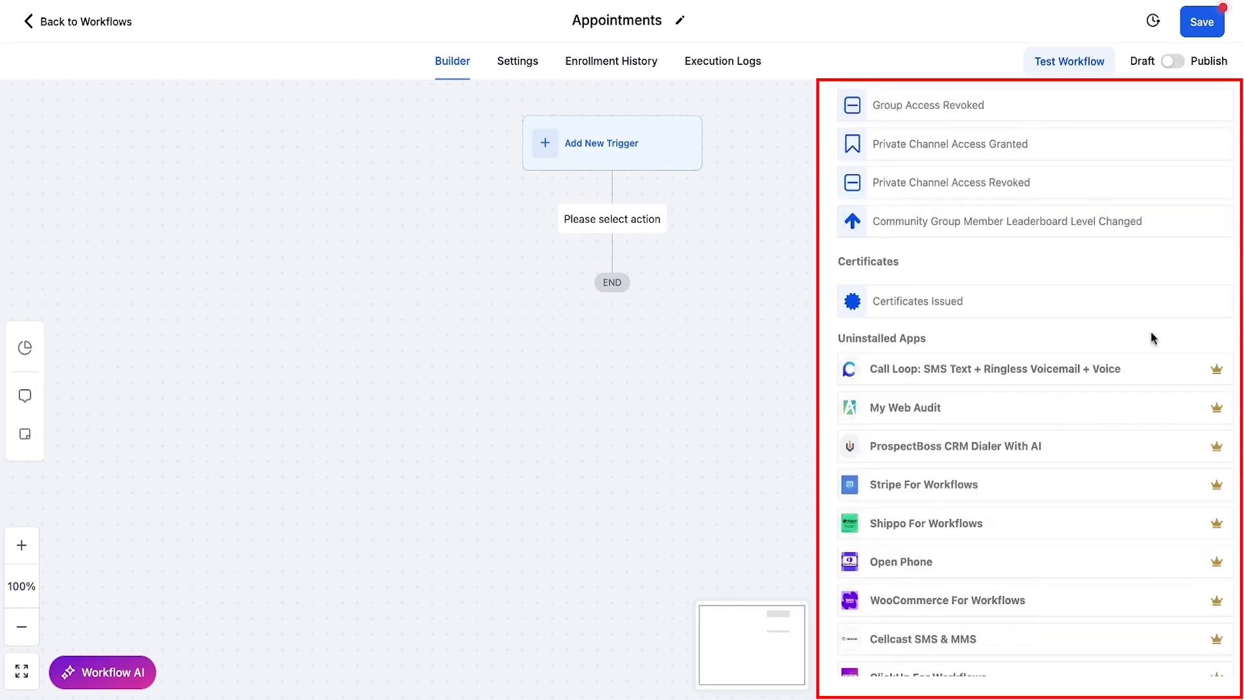
scroll(1153, 337, "down", 1)
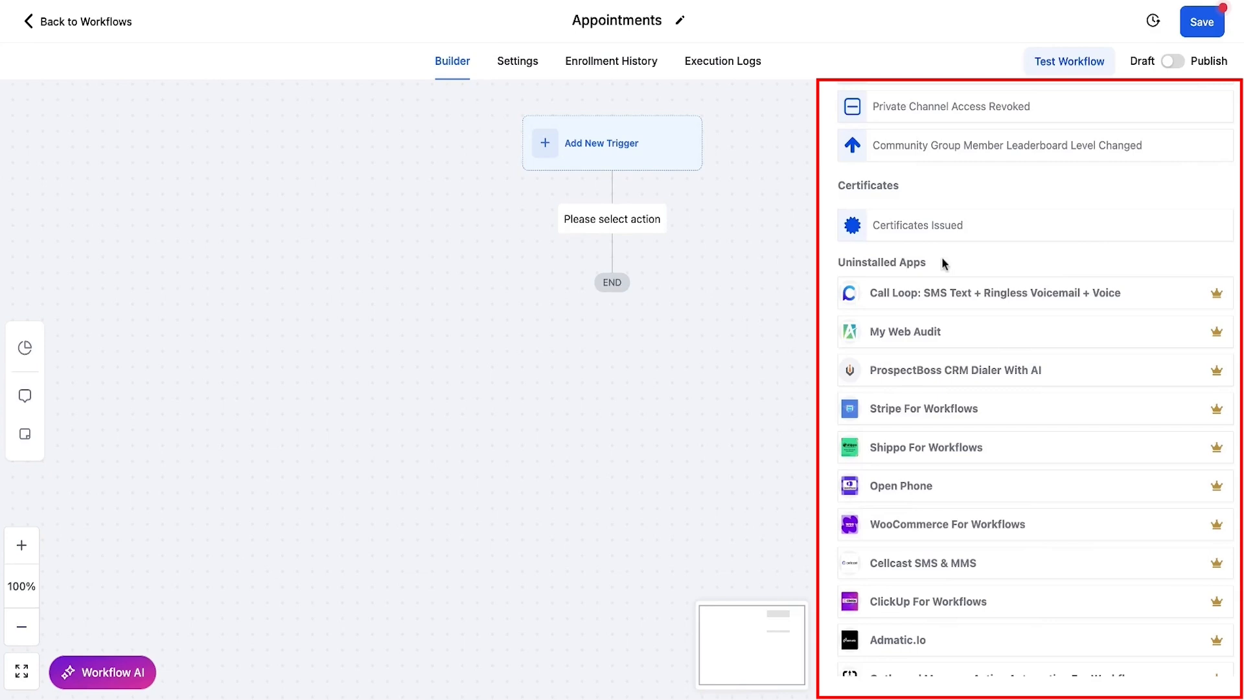
scroll(1040, 389, "up", 4)
scroll(1040, 389, "down", 3)
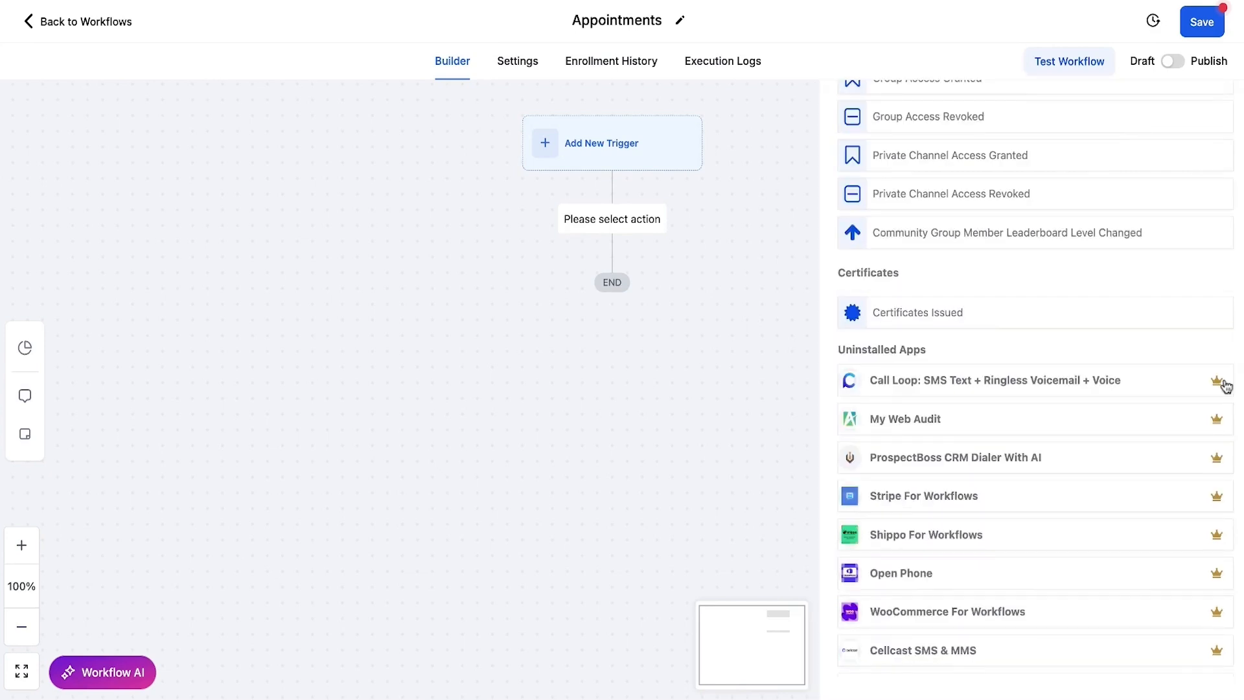
scroll(1206, 415, "down", 2)
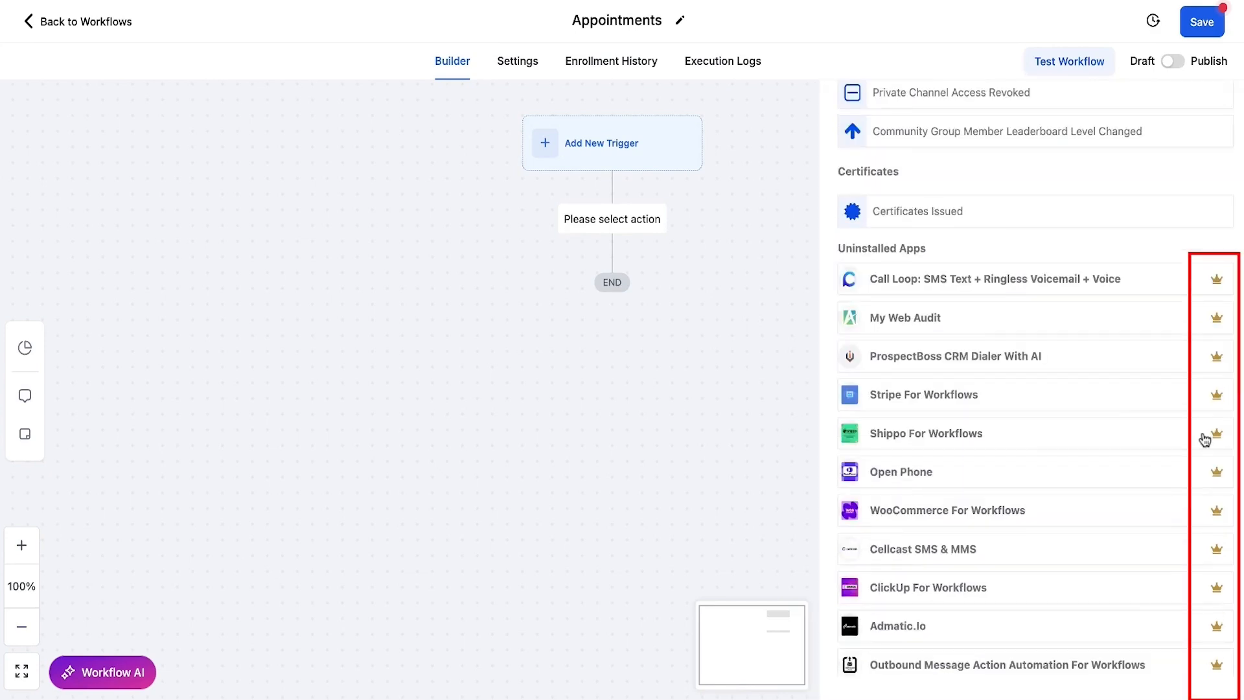
scroll(1211, 389, "up", 1)
mouse_move(1218, 337)
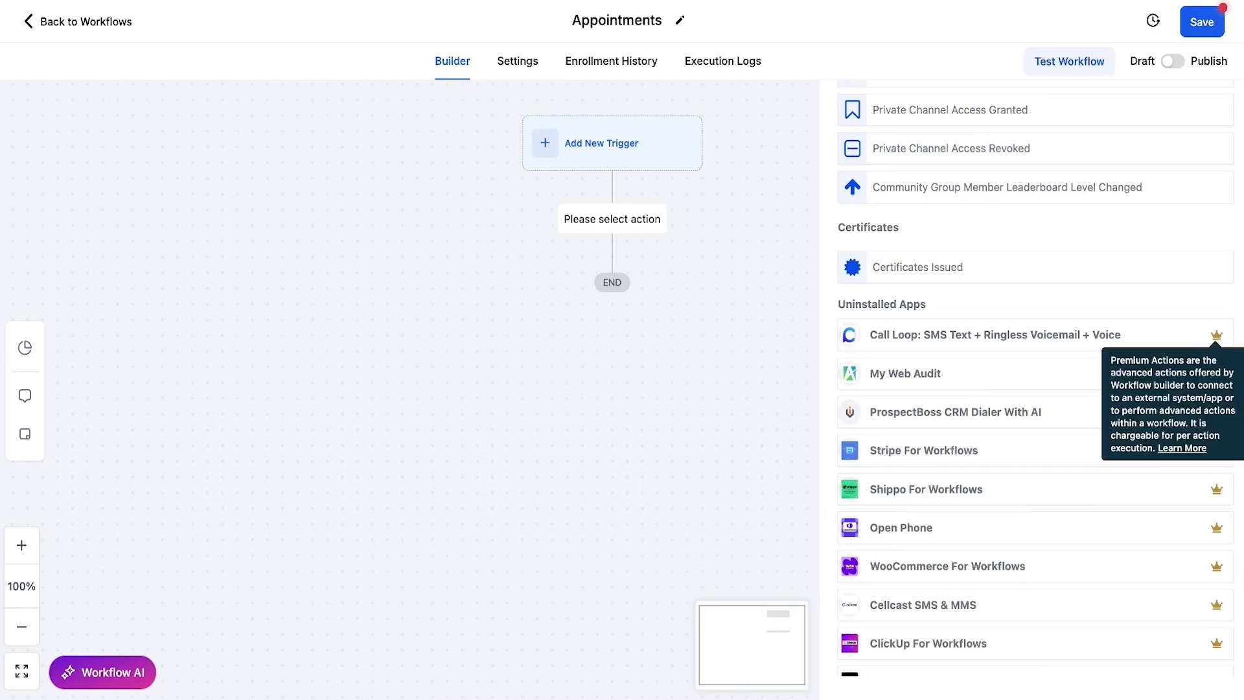
scroll(1036, 389, "up", 8)
scroll(1035, 389, "up", 9)
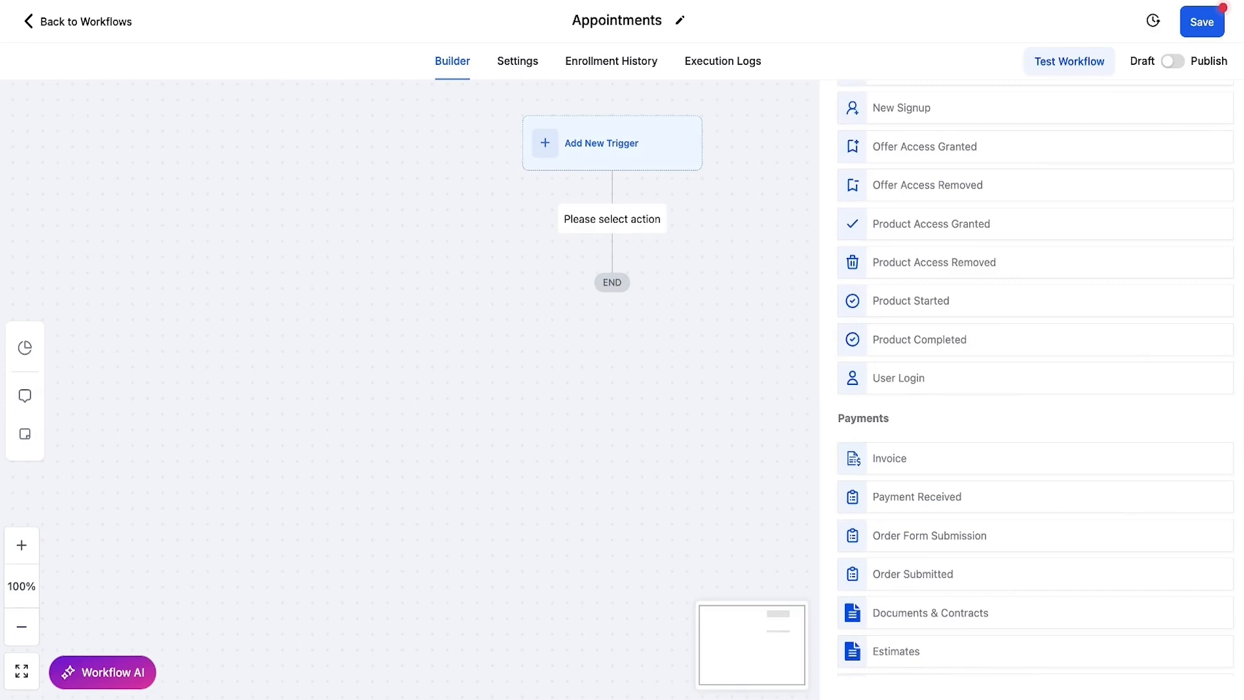
scroll(1036, 389, "down", 4)
scroll(1036, 389, "down", 10)
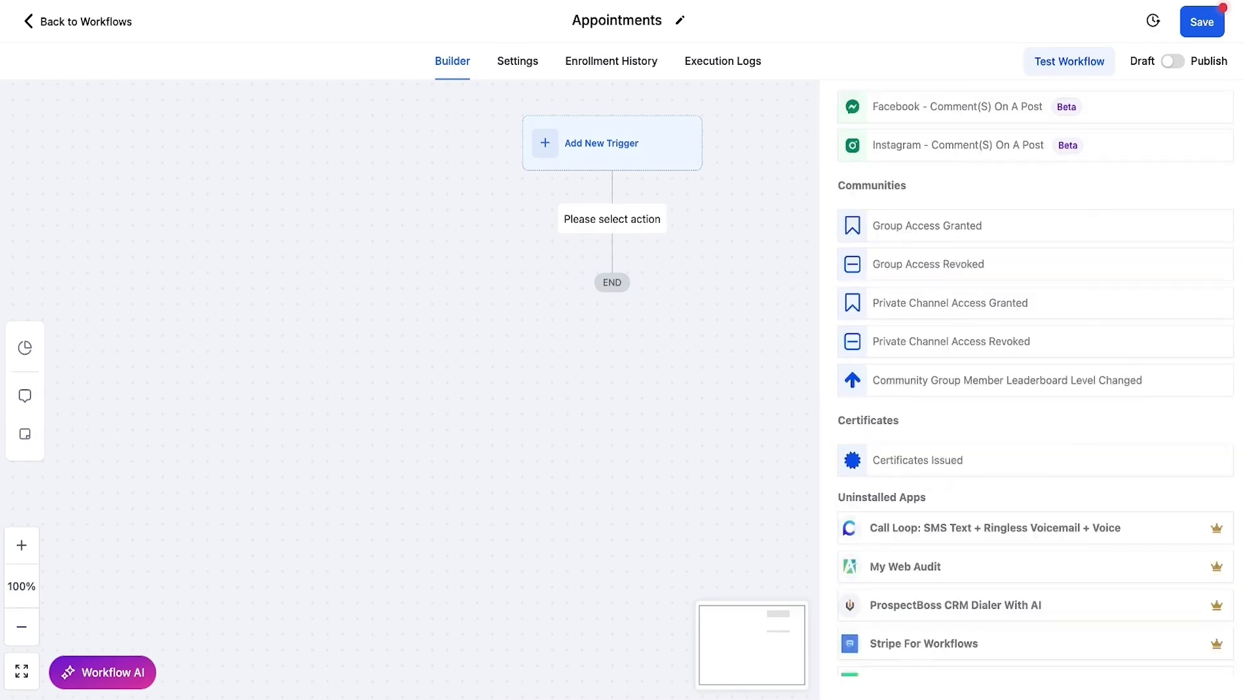
scroll(1077, 426, "down", 4)
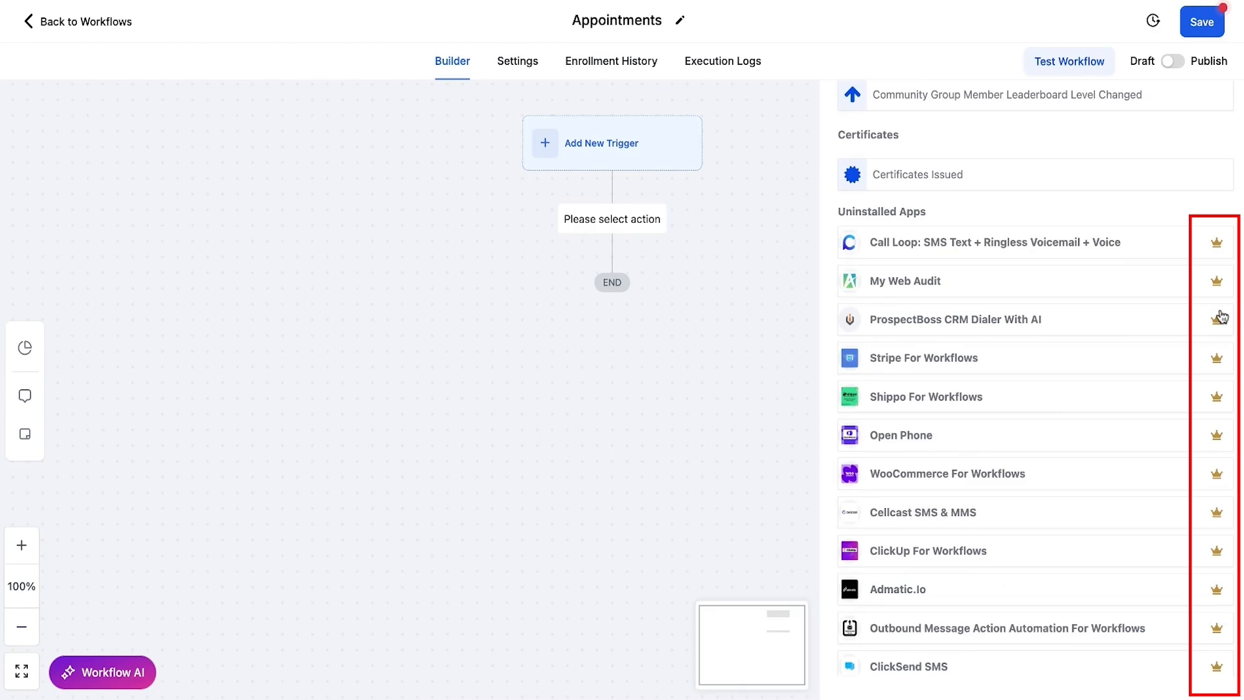
scroll(1221, 451, "down", 3)
scroll(1221, 450, "down", 2)
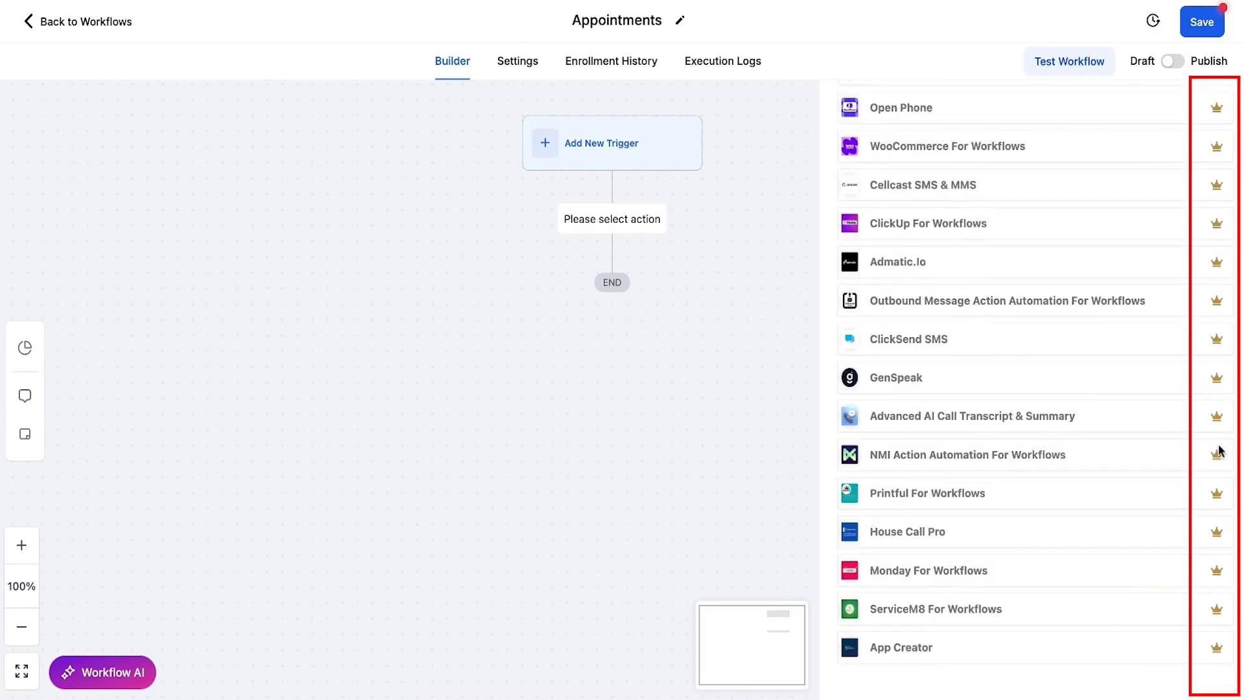
mouse_move(1223, 305)
scroll(1222, 304, "up", 8)
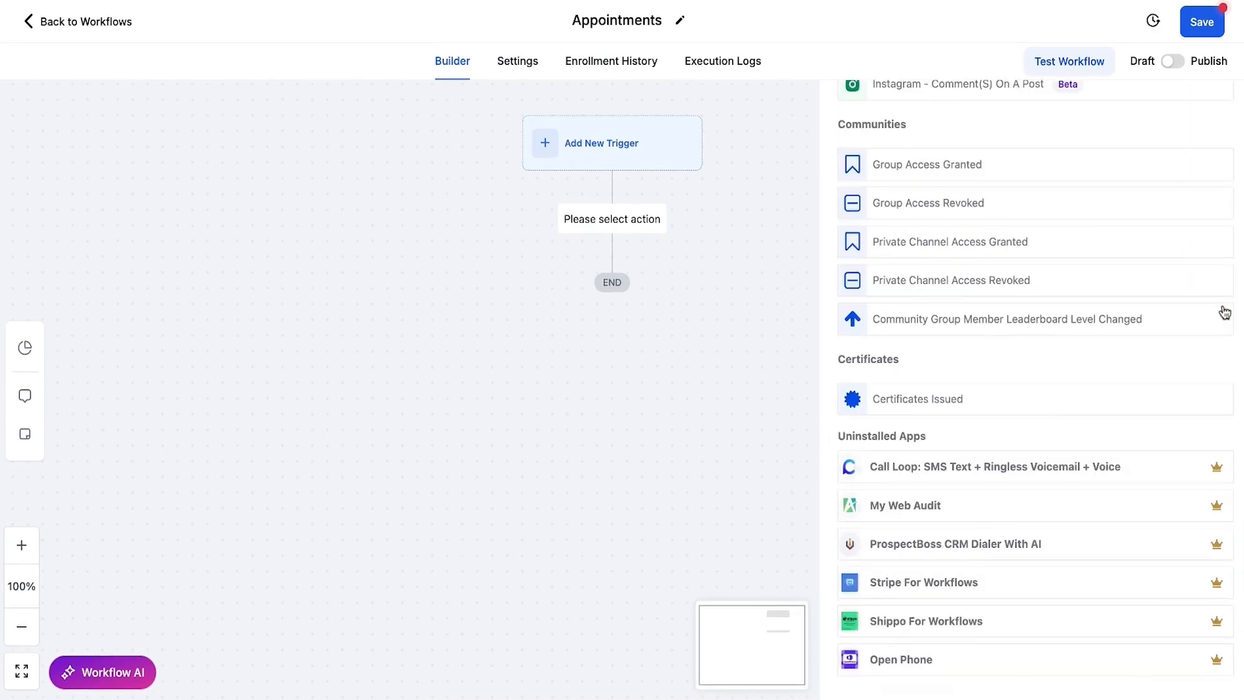
scroll(1225, 313, "up", 5)
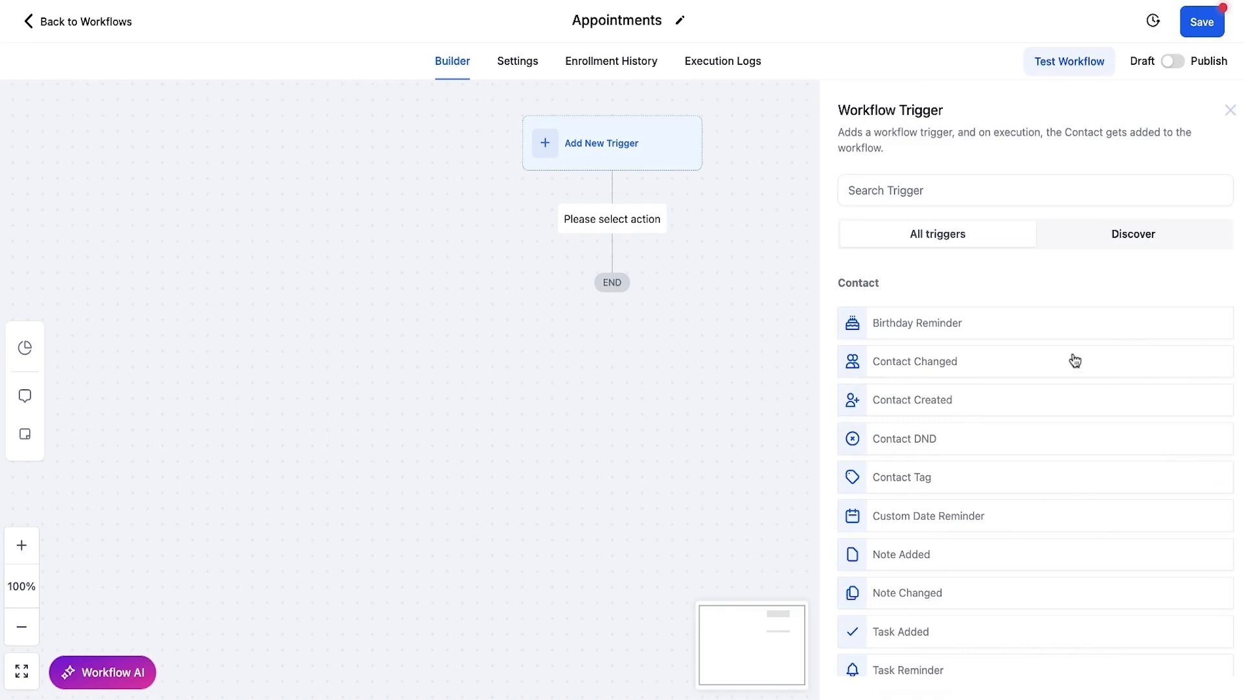
Step: Search the trigger list for 'appointment'
left_click(900, 190)
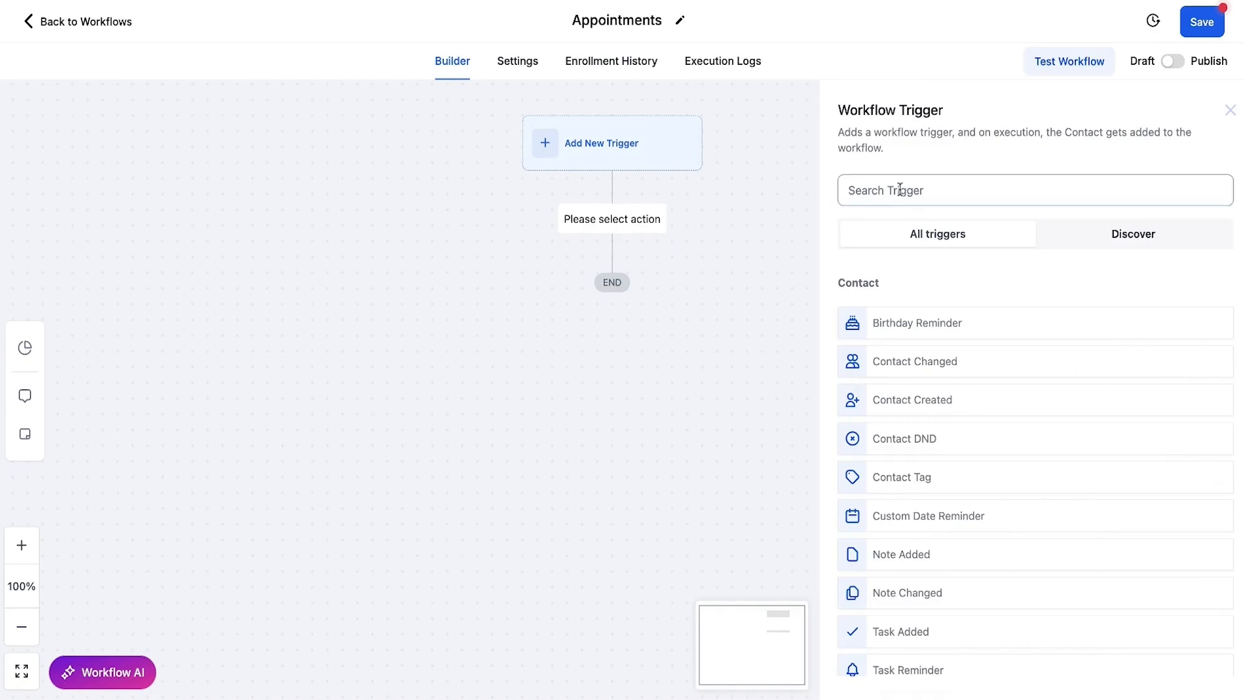
type("appointment")
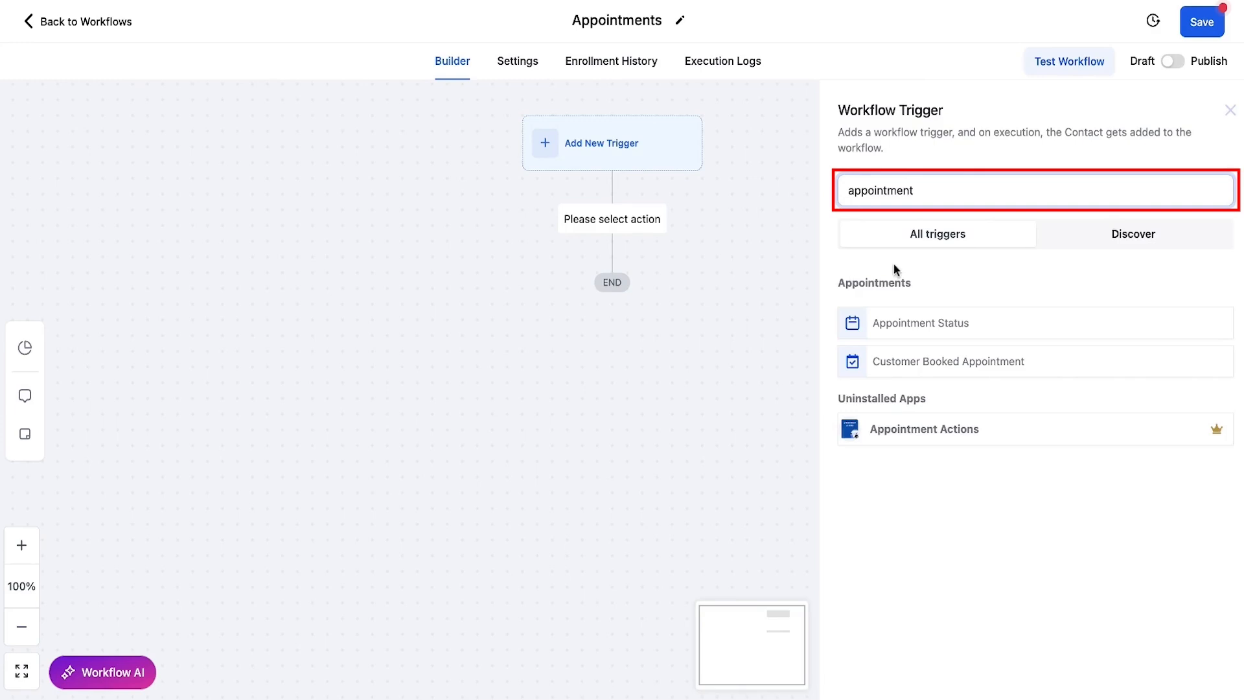
Step: Choose Customer Booked Appointment and filter it to the 15 Min Connection Call calendar
left_click(928, 372)
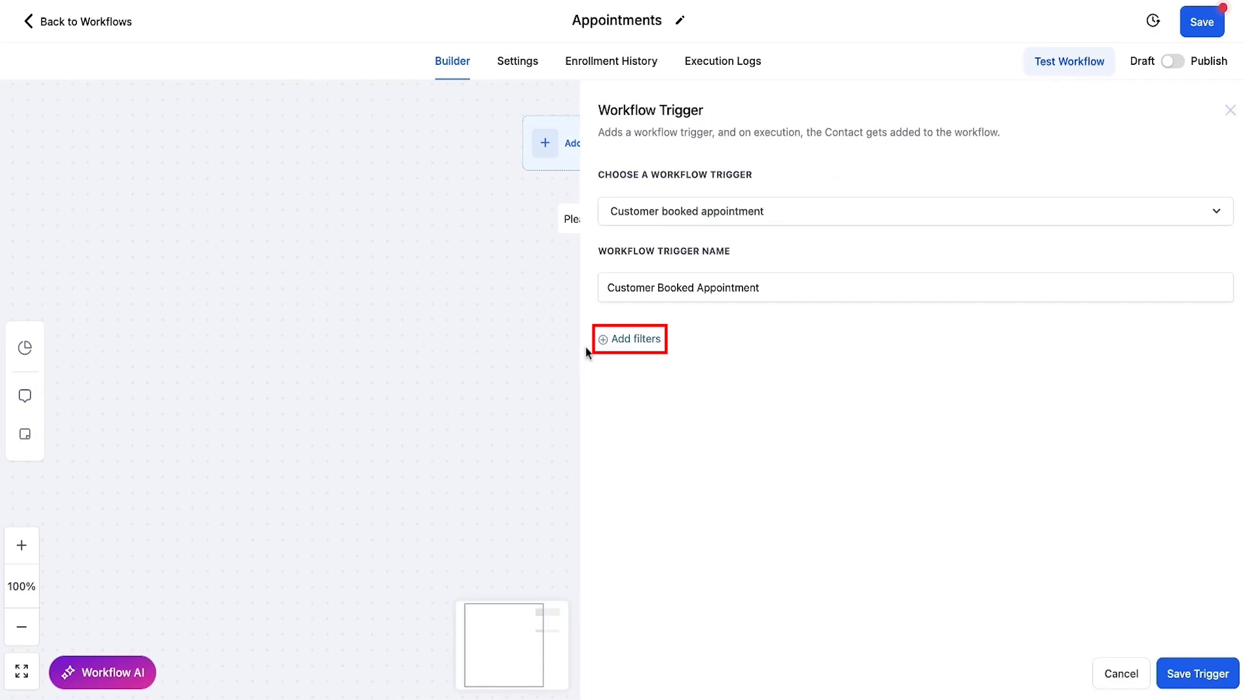
left_click(651, 348)
left_click(716, 356)
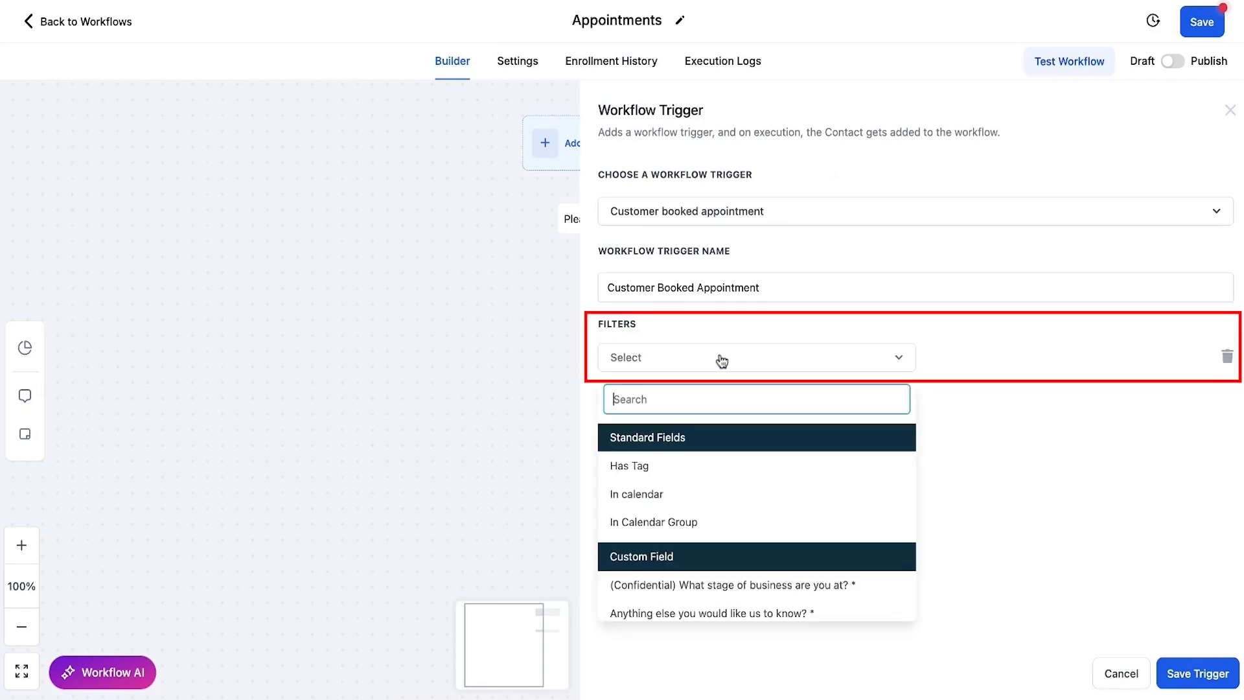
left_click(683, 492)
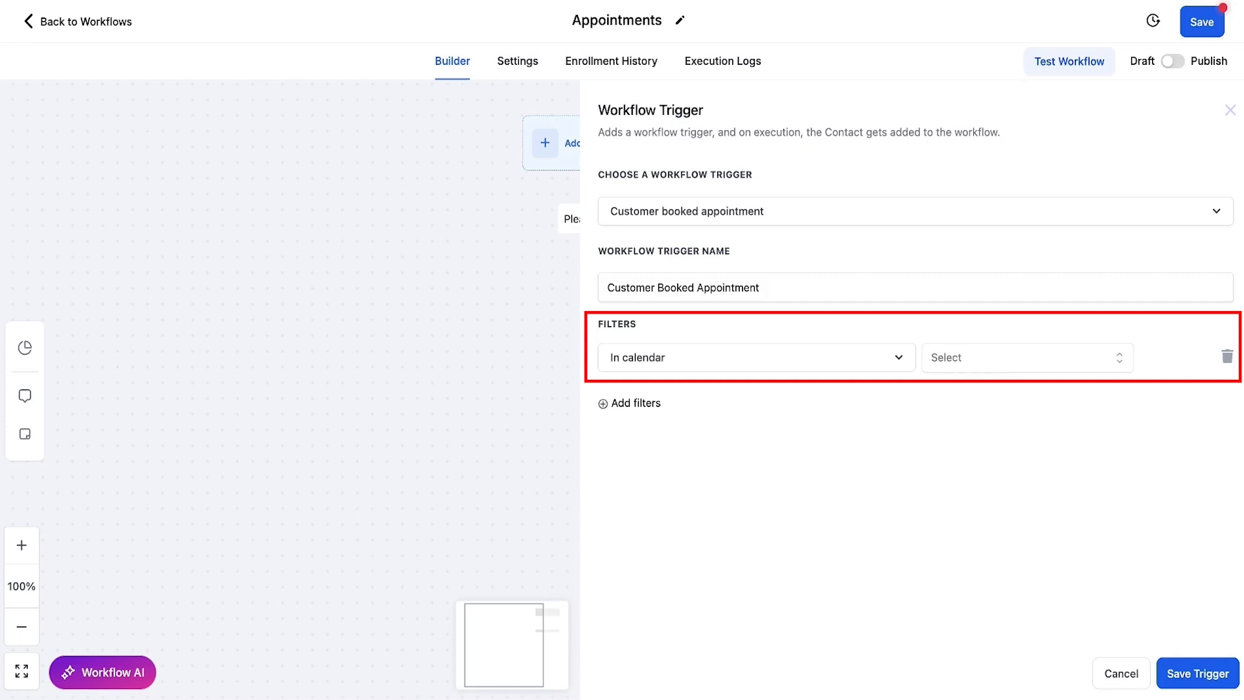
left_click(937, 375)
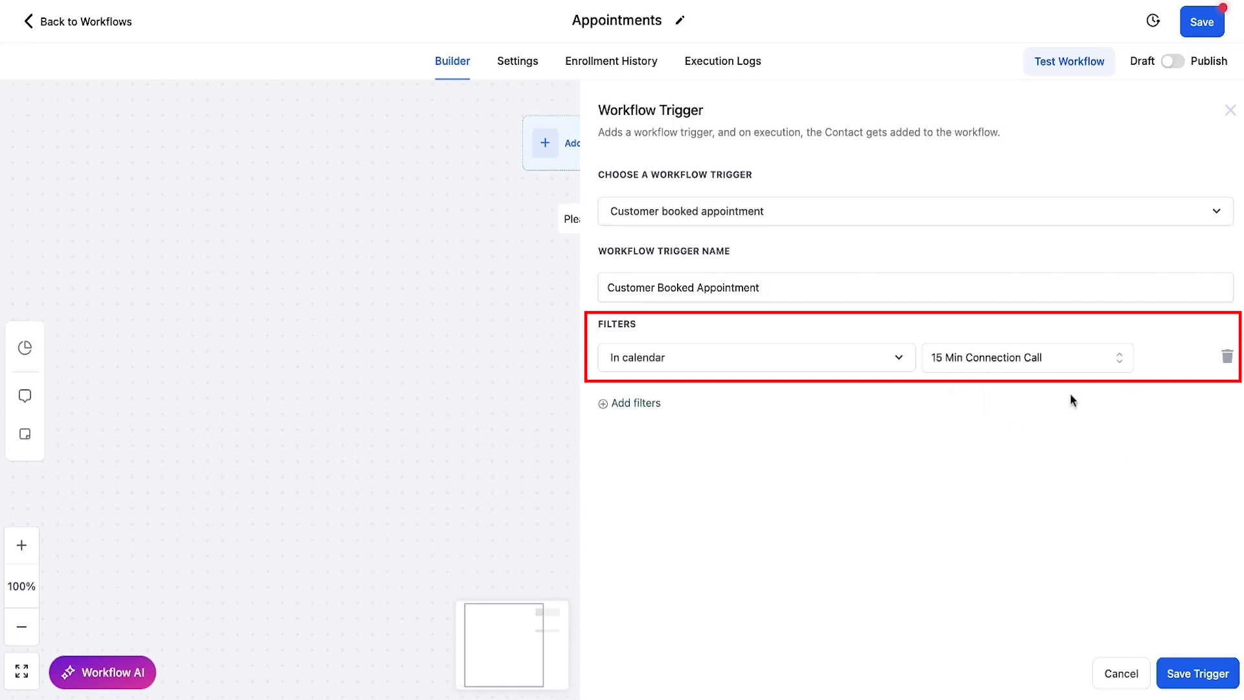
Step: Append ': 15 Min Connection Call' to the trigger name and save the trigger
left_click(780, 291)
type(": ")
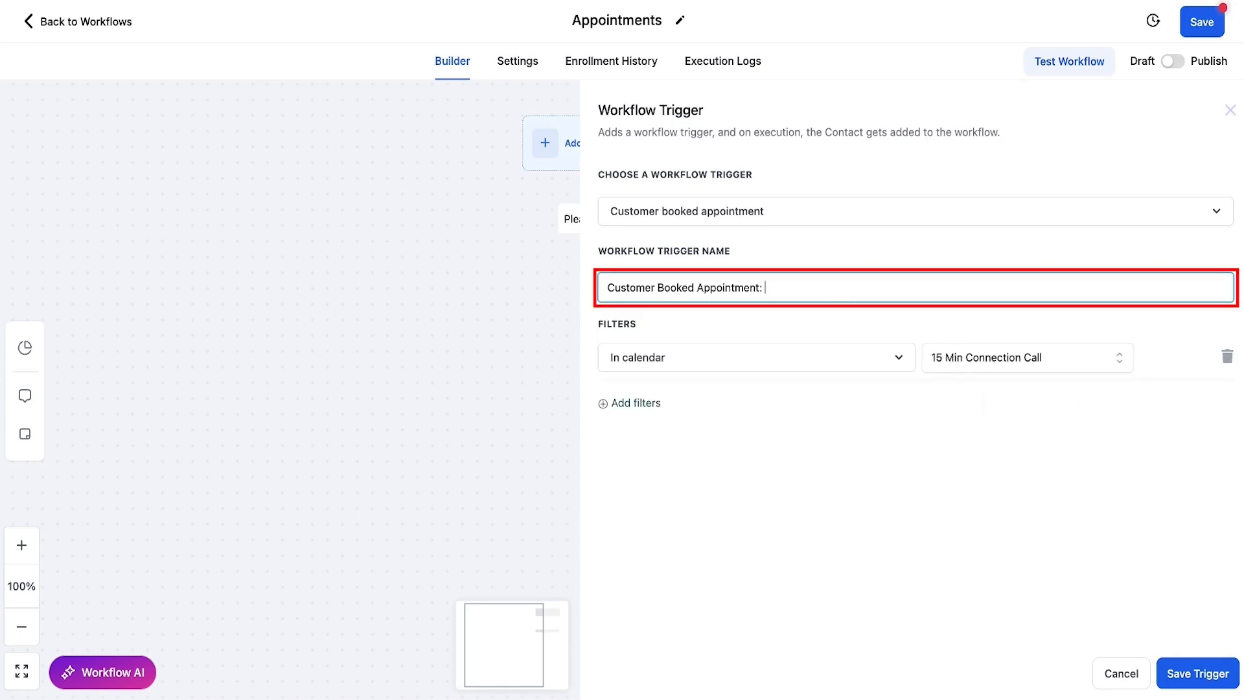
type("15 Min Connection Call")
left_click(1185, 683)
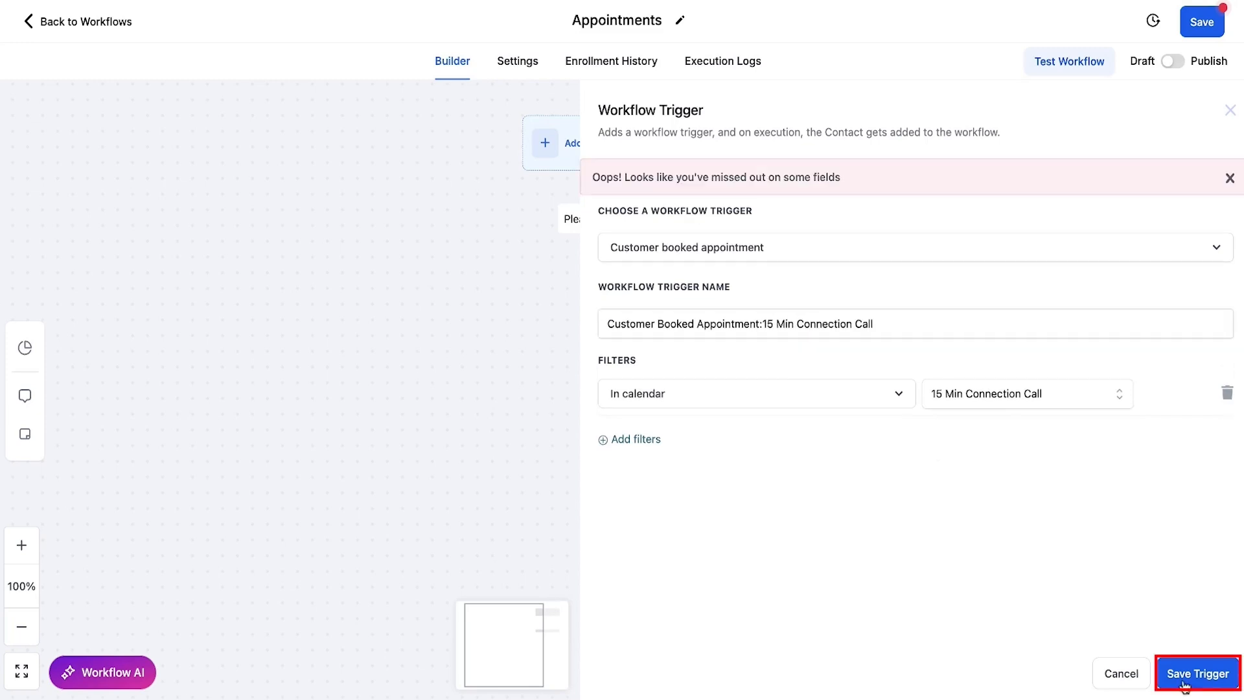
left_click(1184, 686)
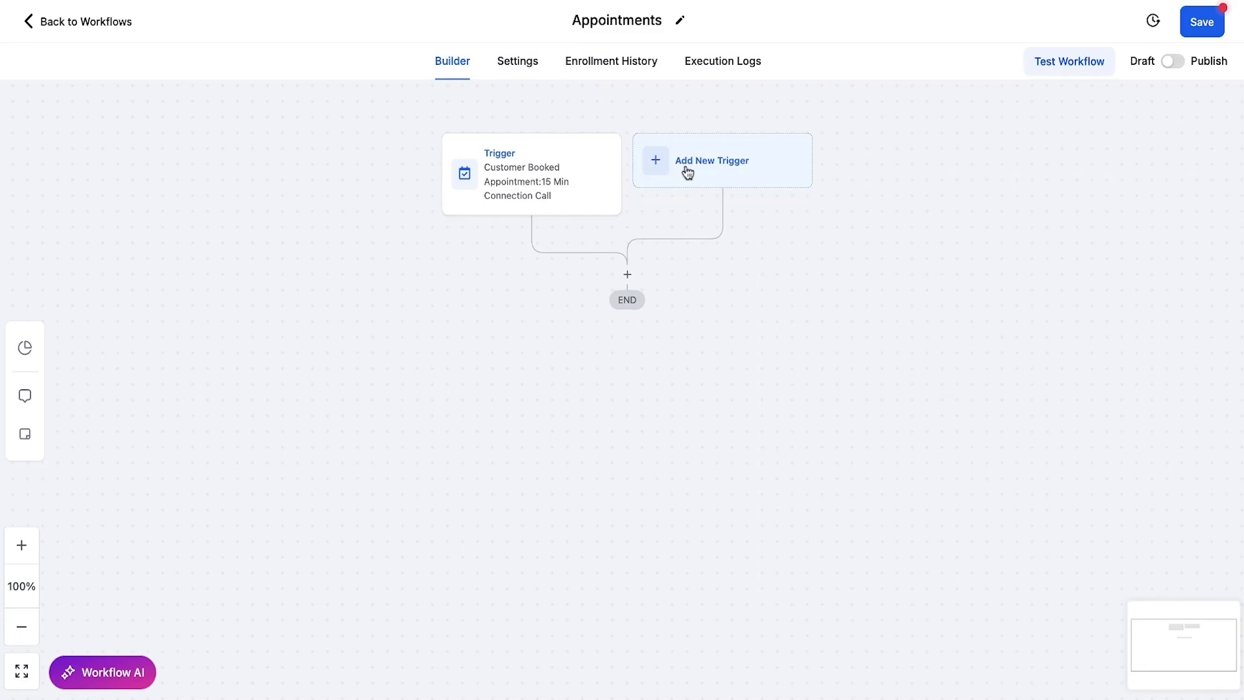
left_click(713, 176)
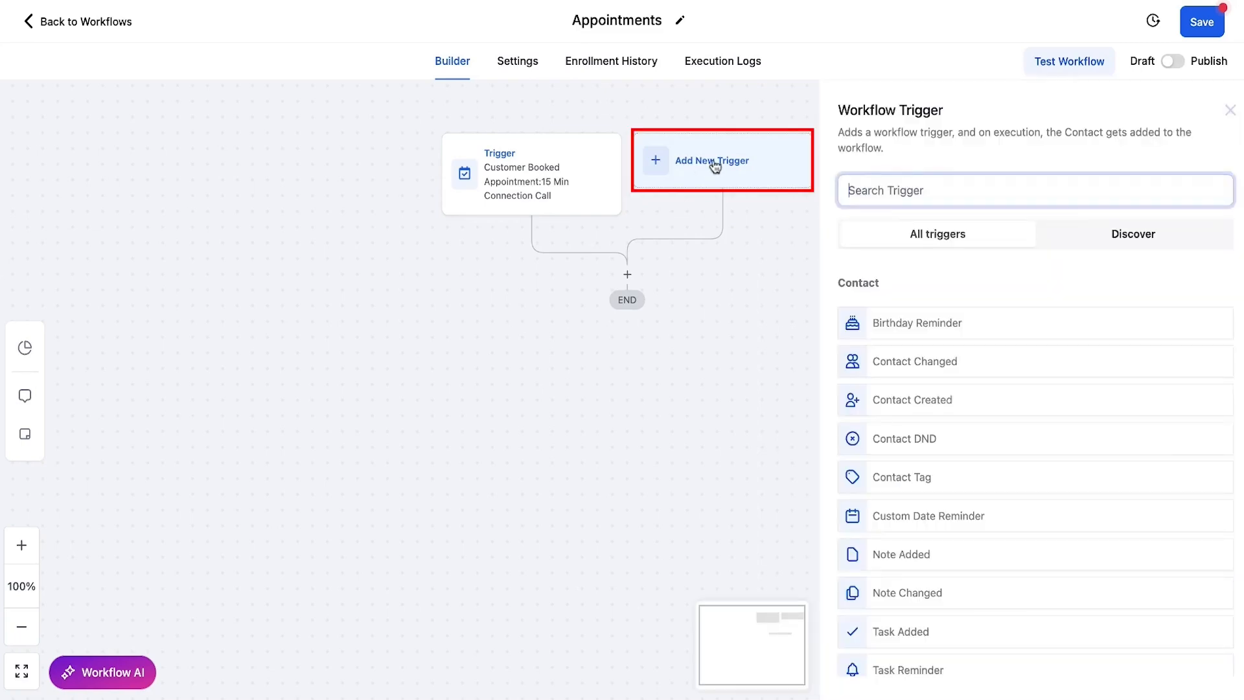
left_click(687, 166)
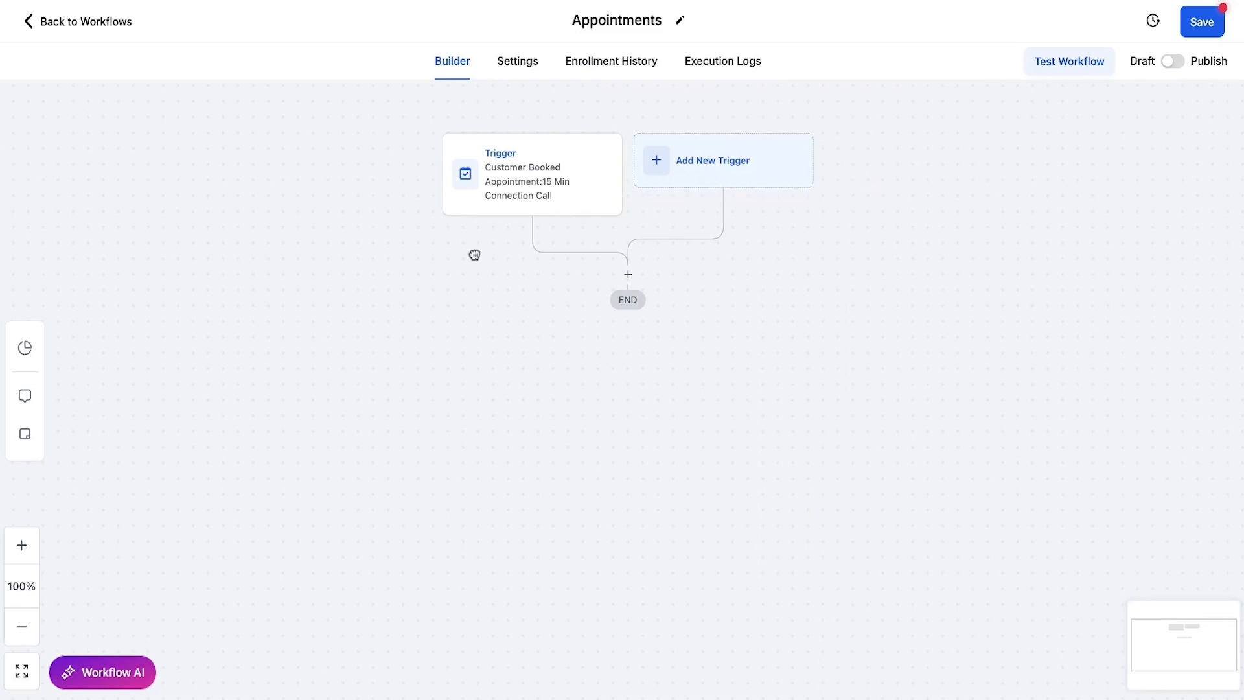
left_click_drag(475, 255, 484, 244)
left_click_drag(494, 291, 484, 287)
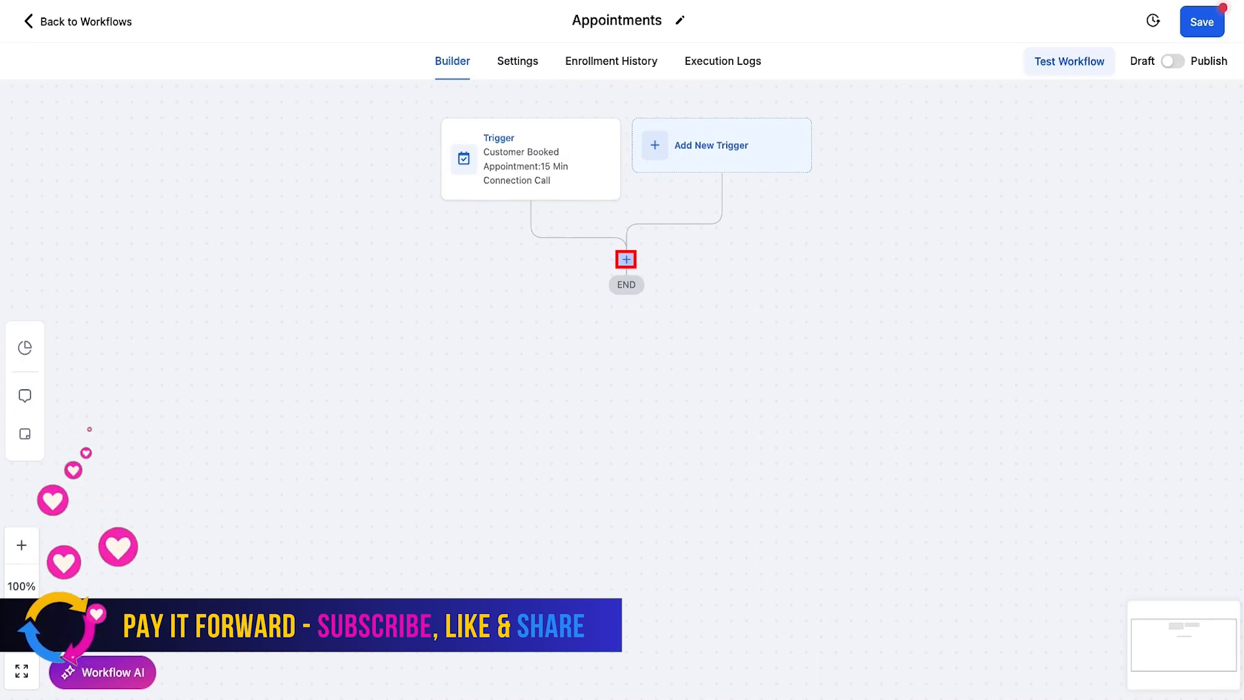
left_click(626, 259)
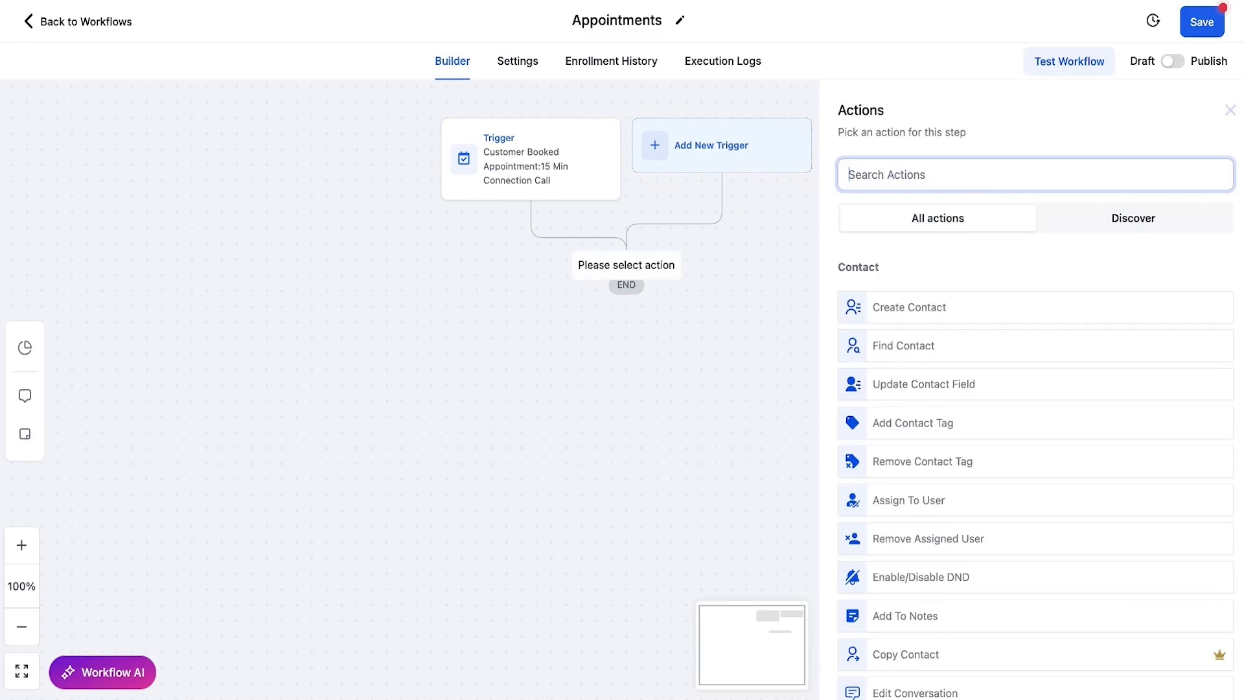
scroll(1198, 367, "down", 1)
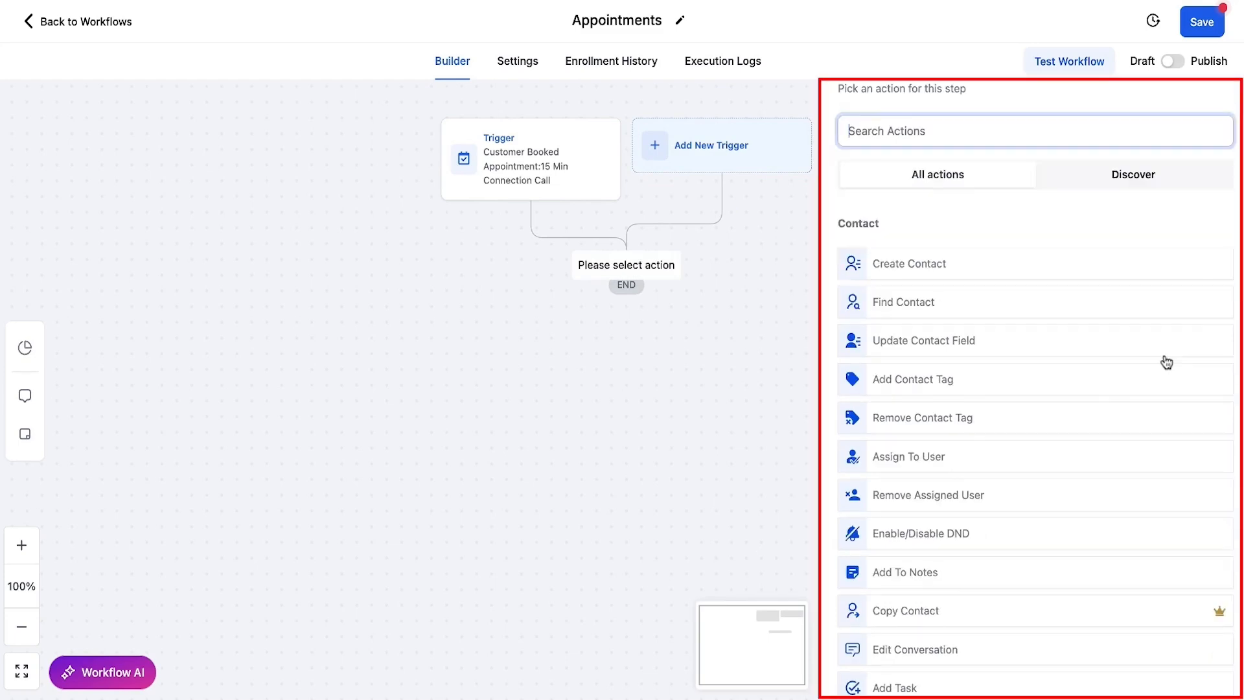
scroll(1160, 369, "down", 3)
scroll(1153, 376, "up", 2)
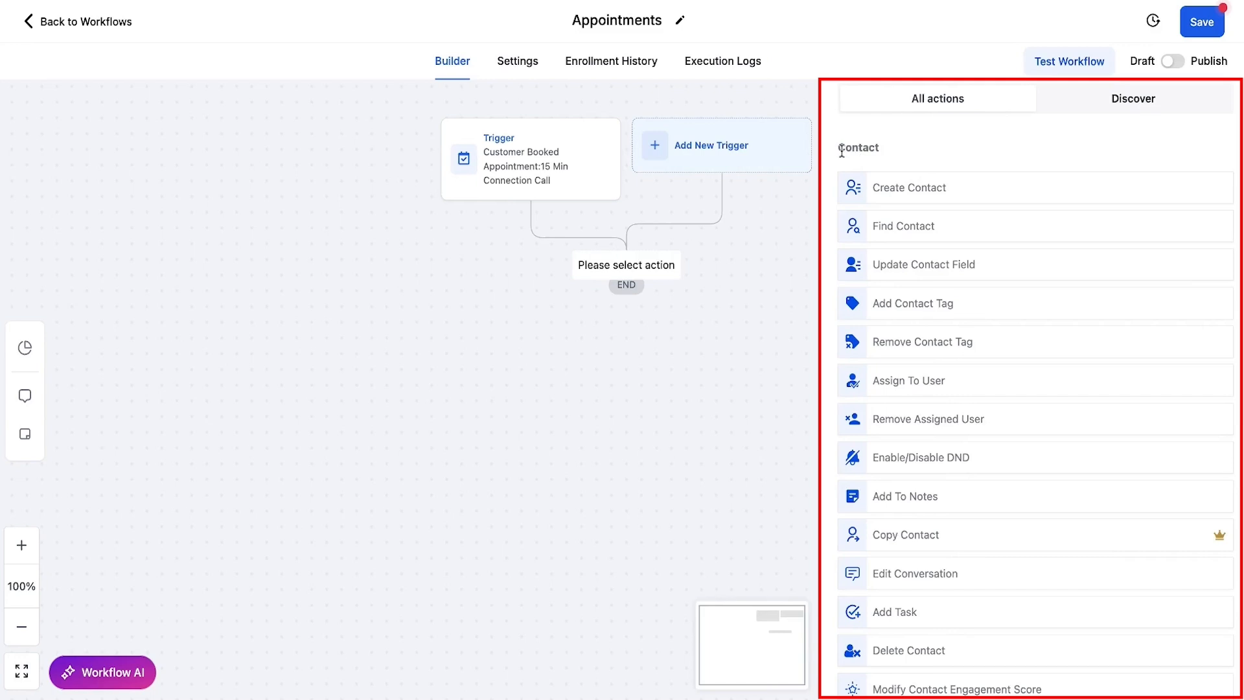
scroll(1003, 304, "down", 6)
scroll(1003, 305, "down", 4)
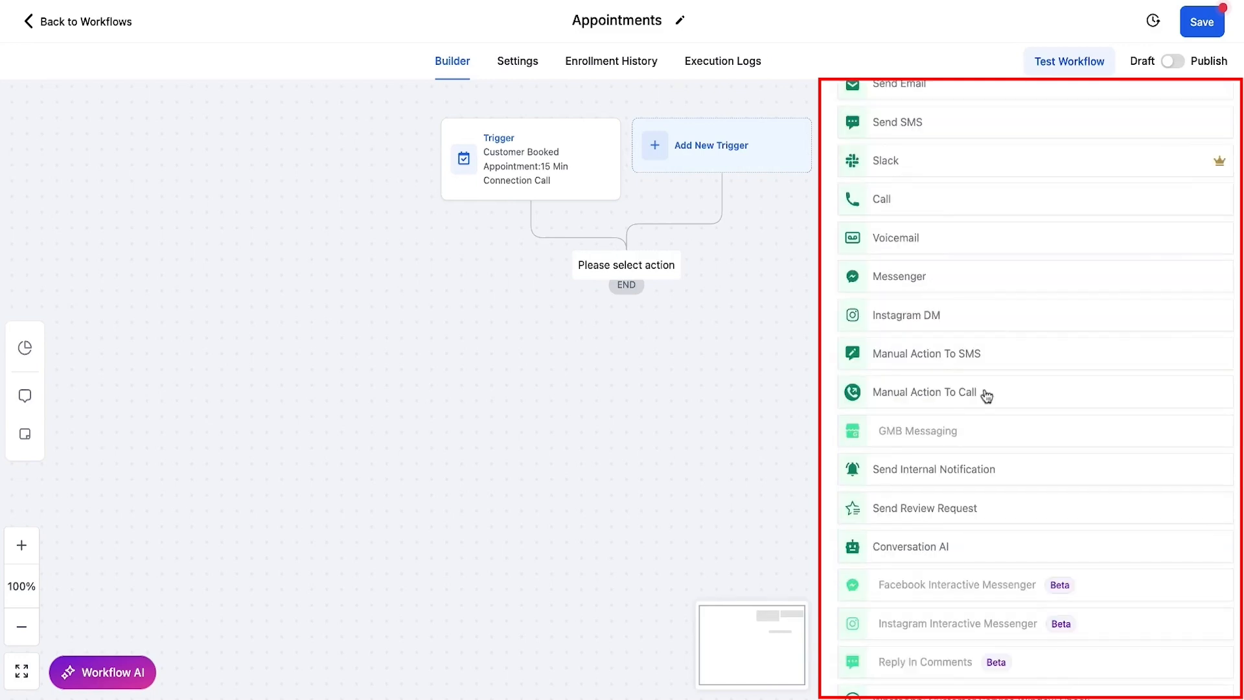
scroll(987, 396, "down", 10)
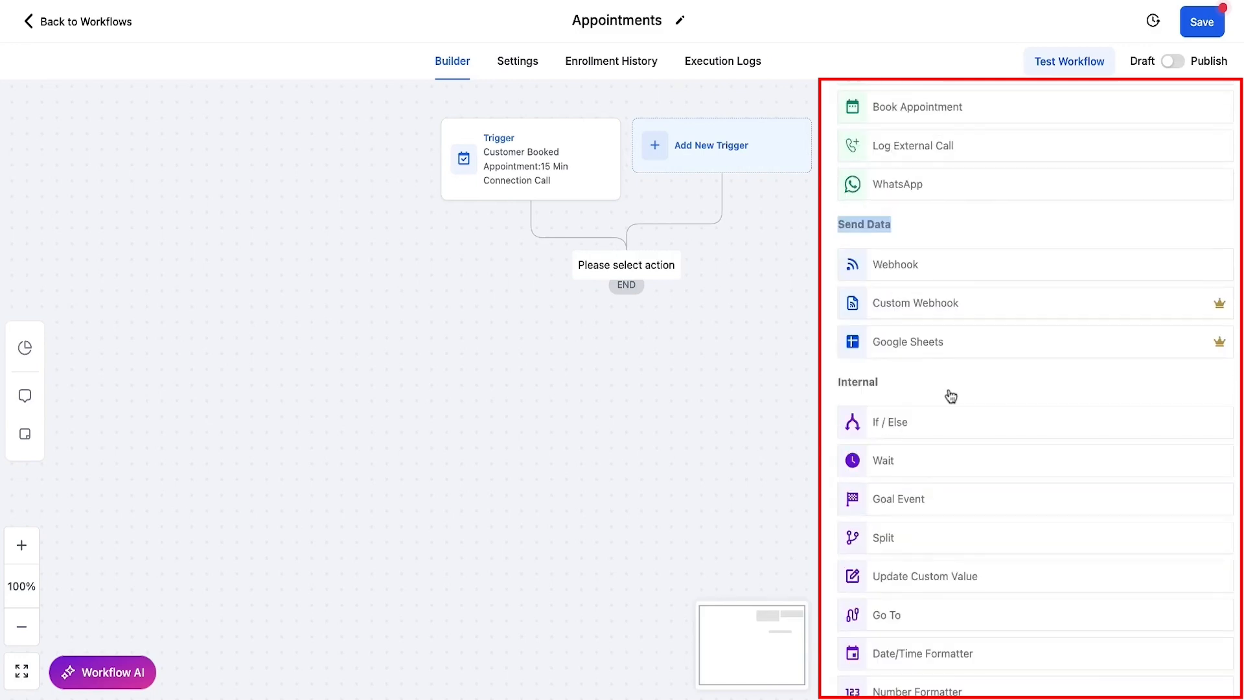
scroll(951, 396, "down", 2)
scroll(899, 268, "down", 8)
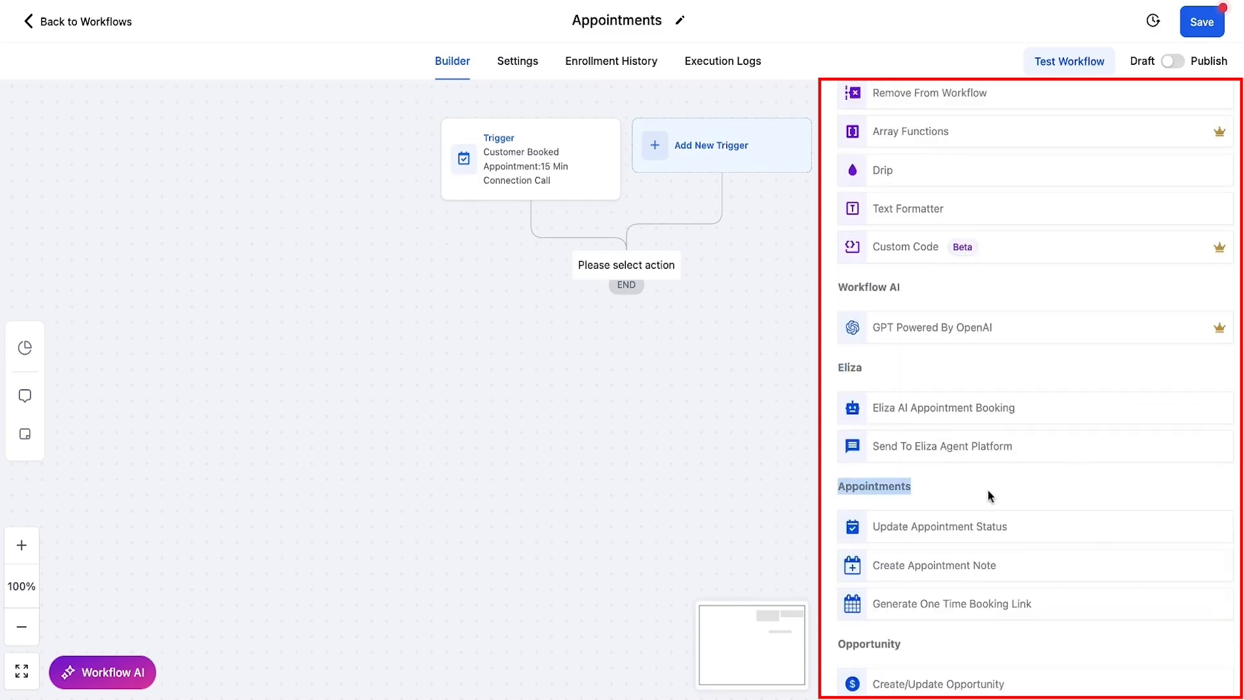
scroll(988, 491, "down", 12)
scroll(1215, 455, "down", 1)
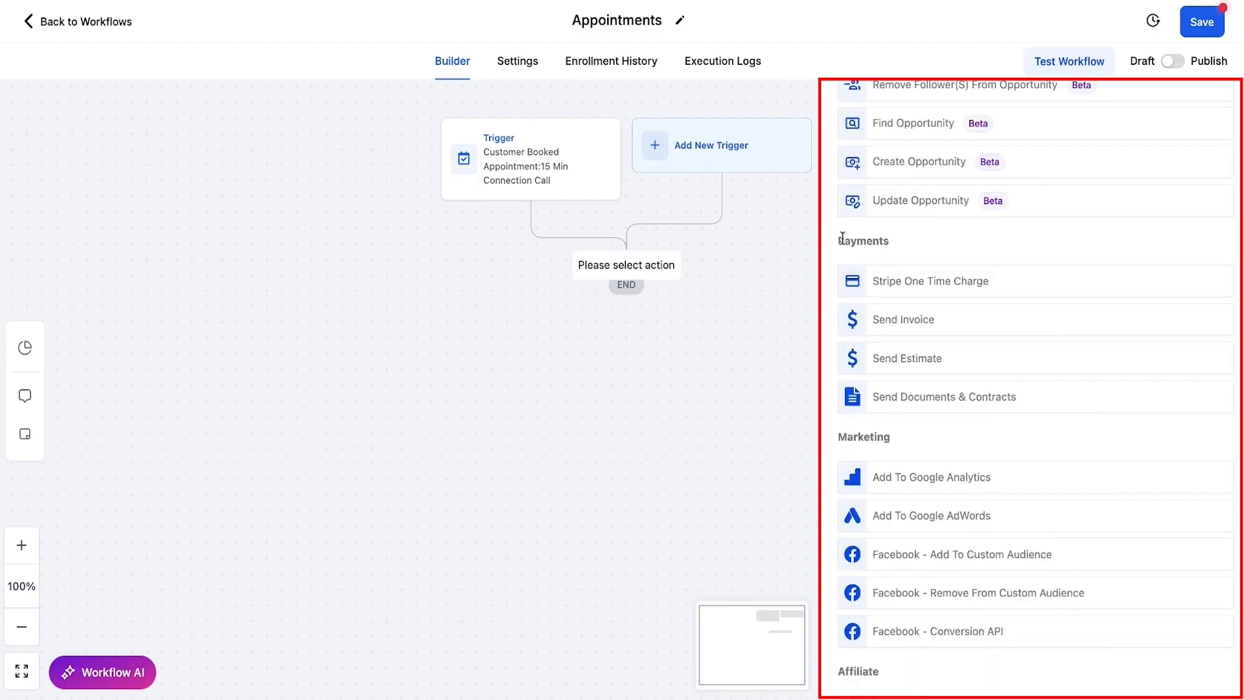
double_click(843, 240)
double_click(844, 437)
scroll(926, 449, "down", 4)
double_click(859, 405)
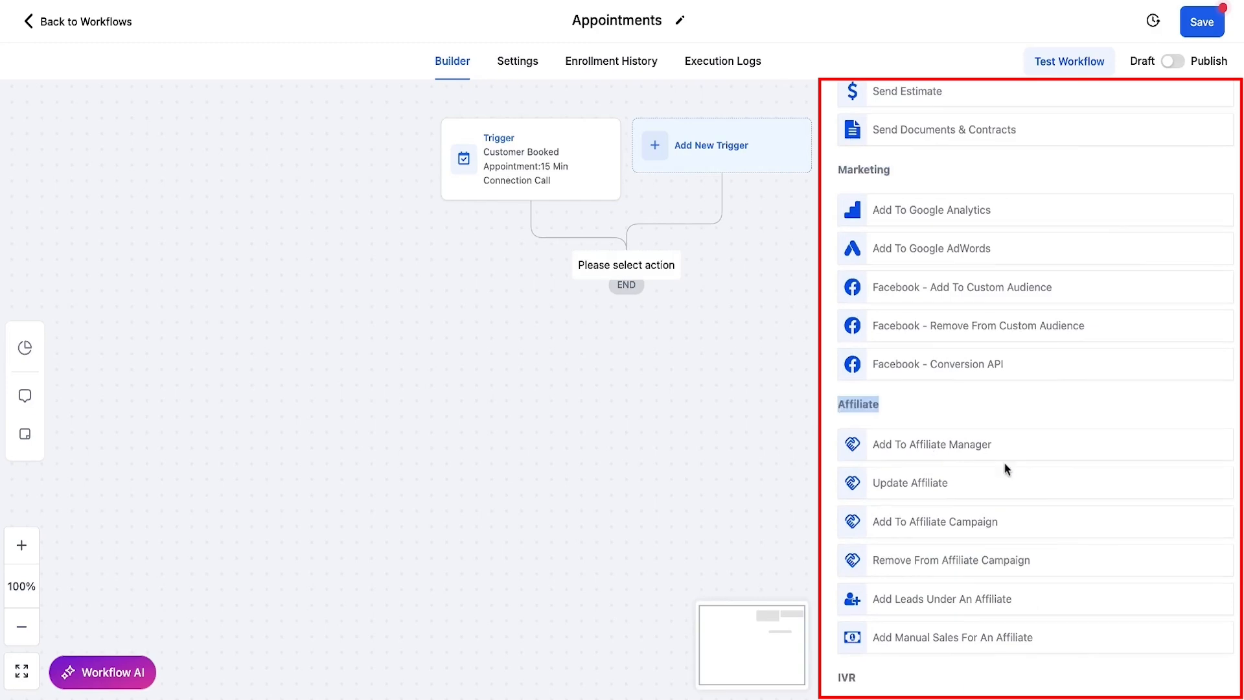
scroll(1005, 461, "down", 7)
double_click(844, 207)
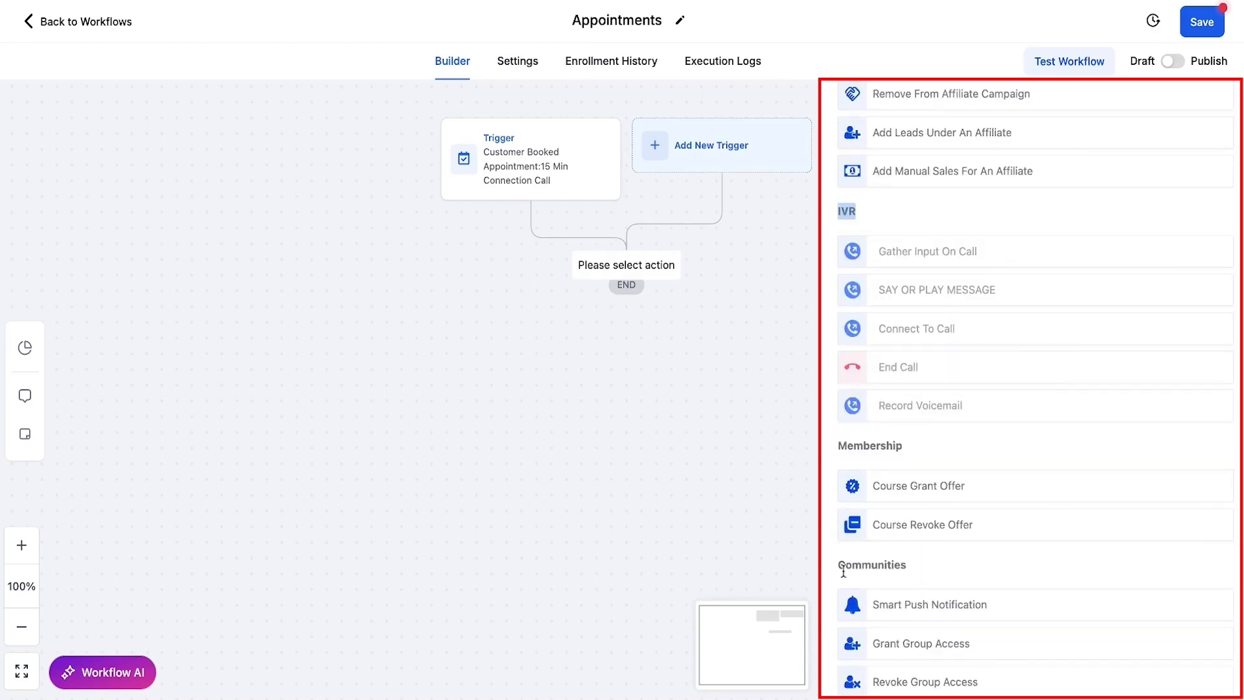
double_click(848, 446)
double_click(855, 564)
scroll(1026, 622, "down", 3)
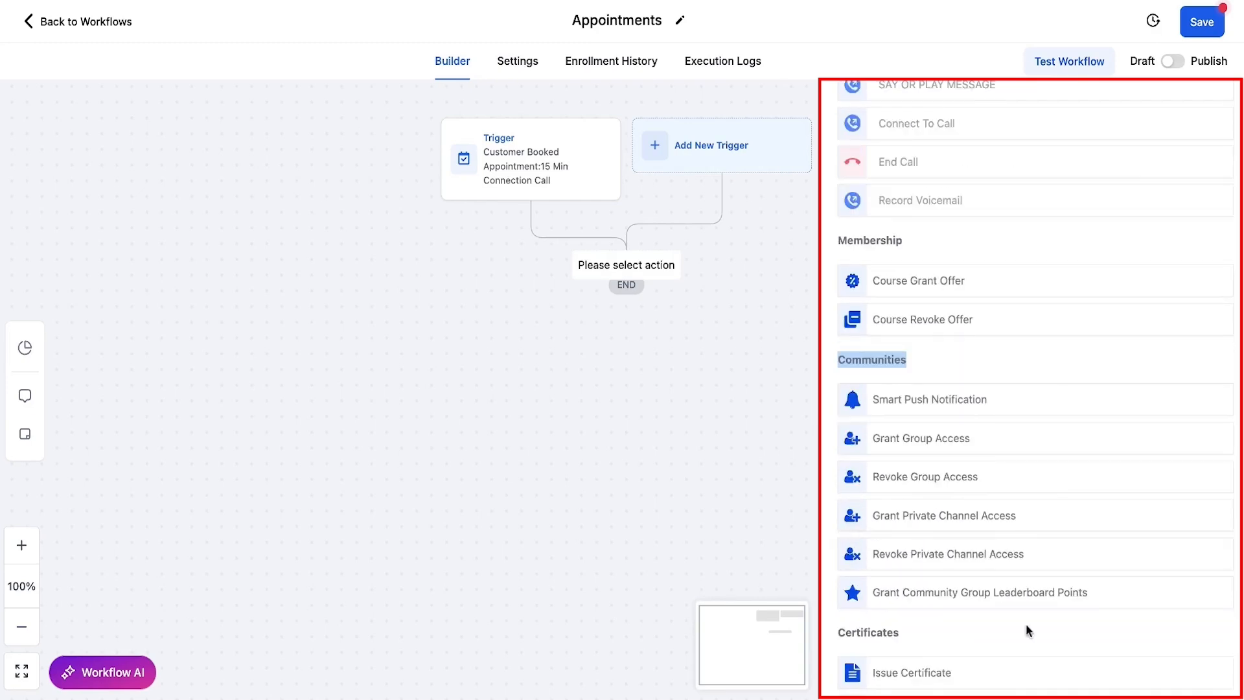
double_click(842, 635)
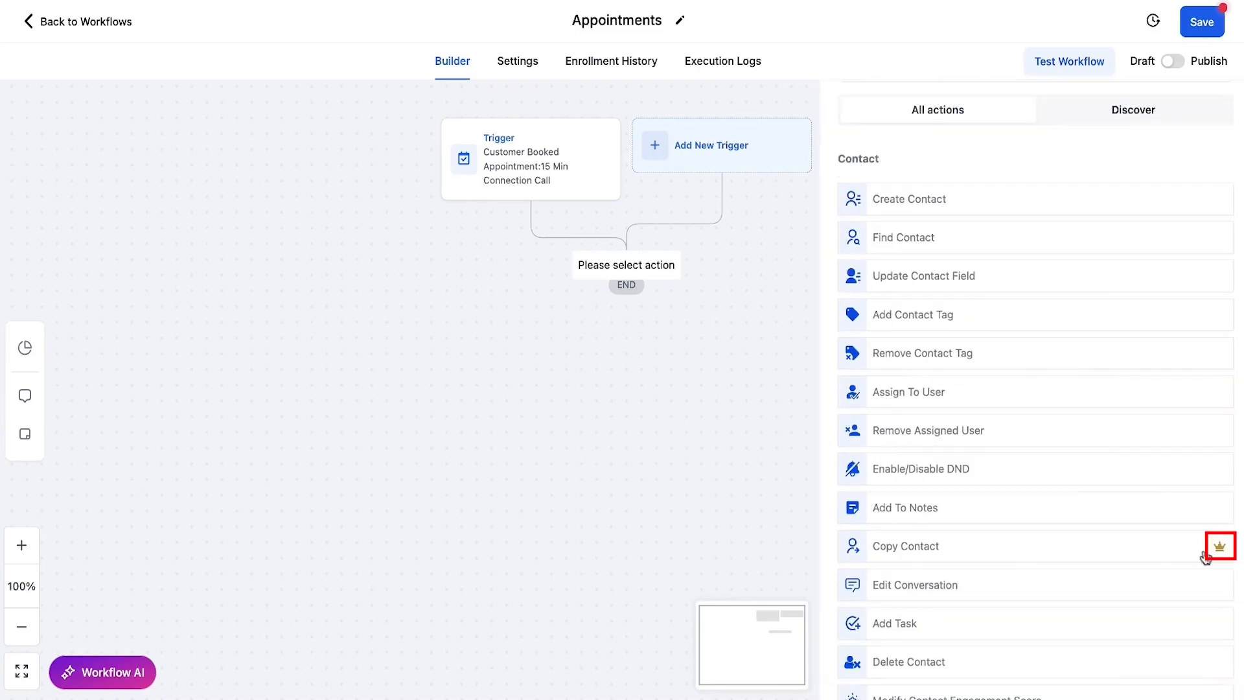
mouse_move(1222, 551)
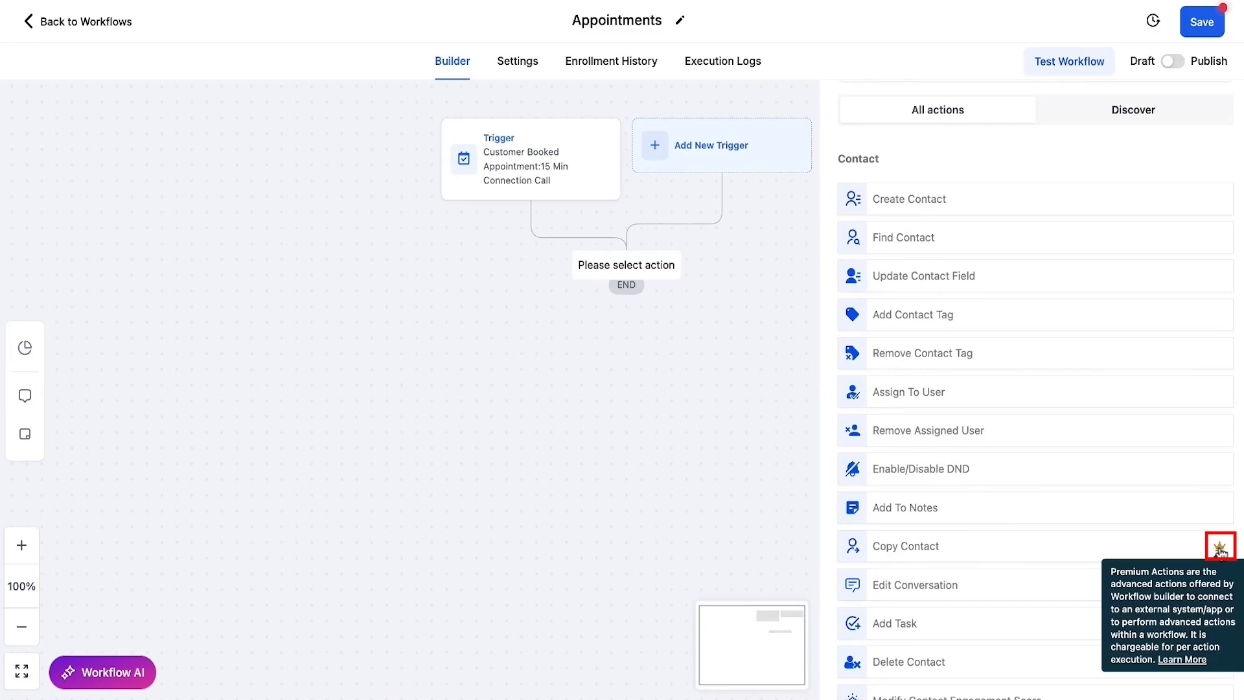
scroll(1221, 550, "up", 2)
Step: Add a Contact Tag action applying 'tq booked', named 'Add Tag: TQ booked', and save it
left_click(925, 430)
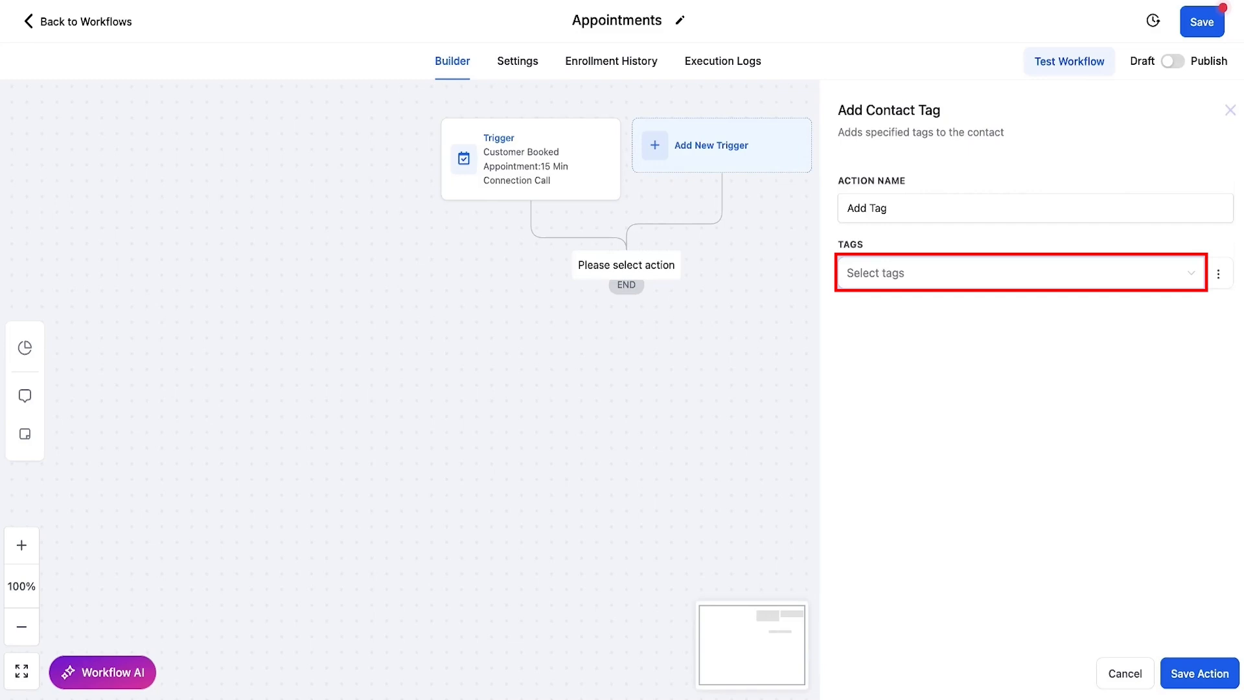
left_click(921, 273)
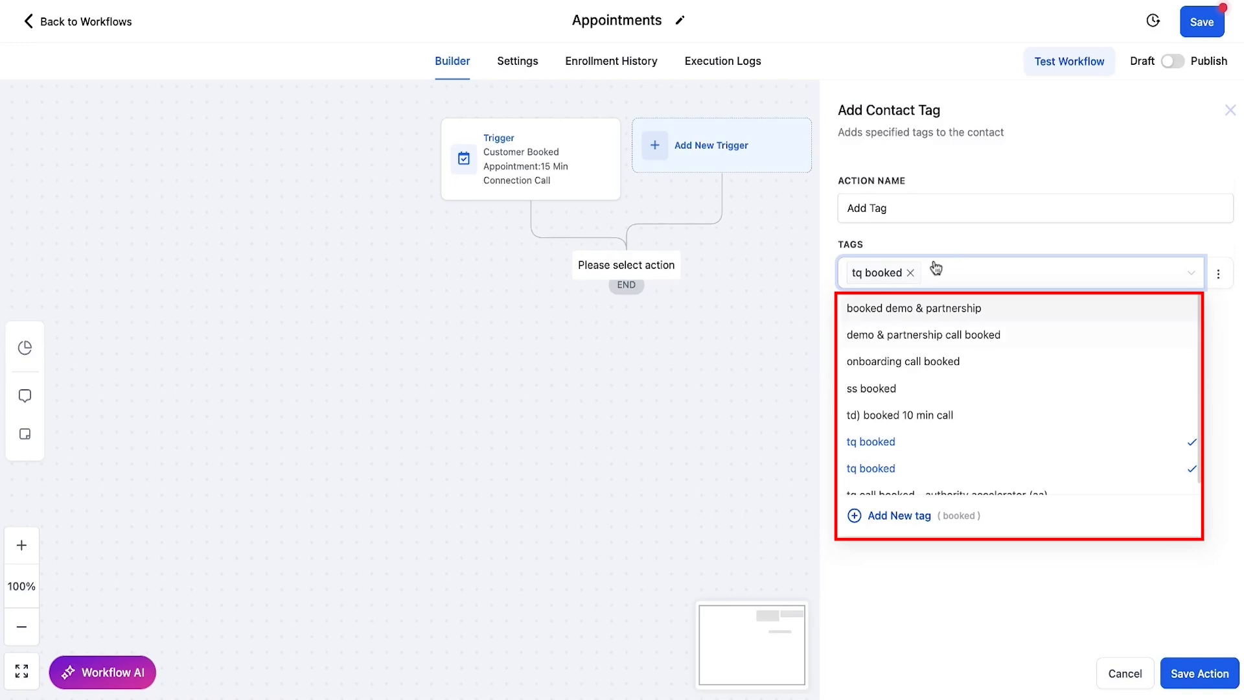
left_click(919, 205)
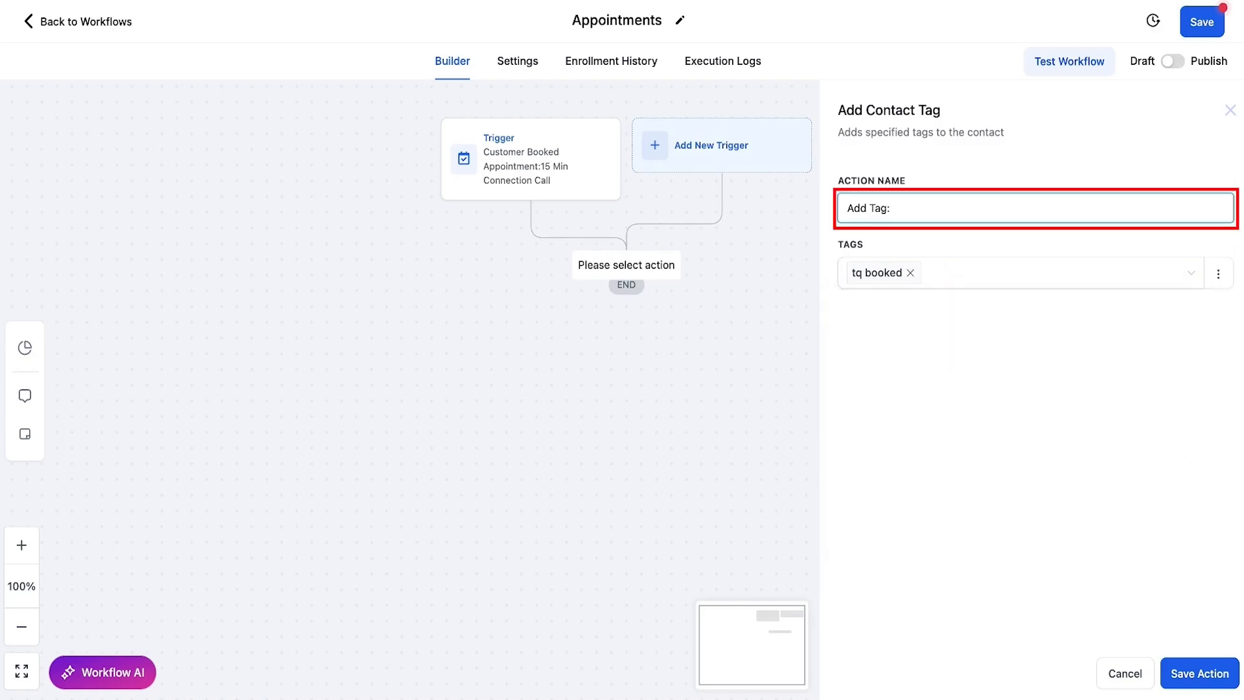
type("TQ booked")
left_click(1191, 677)
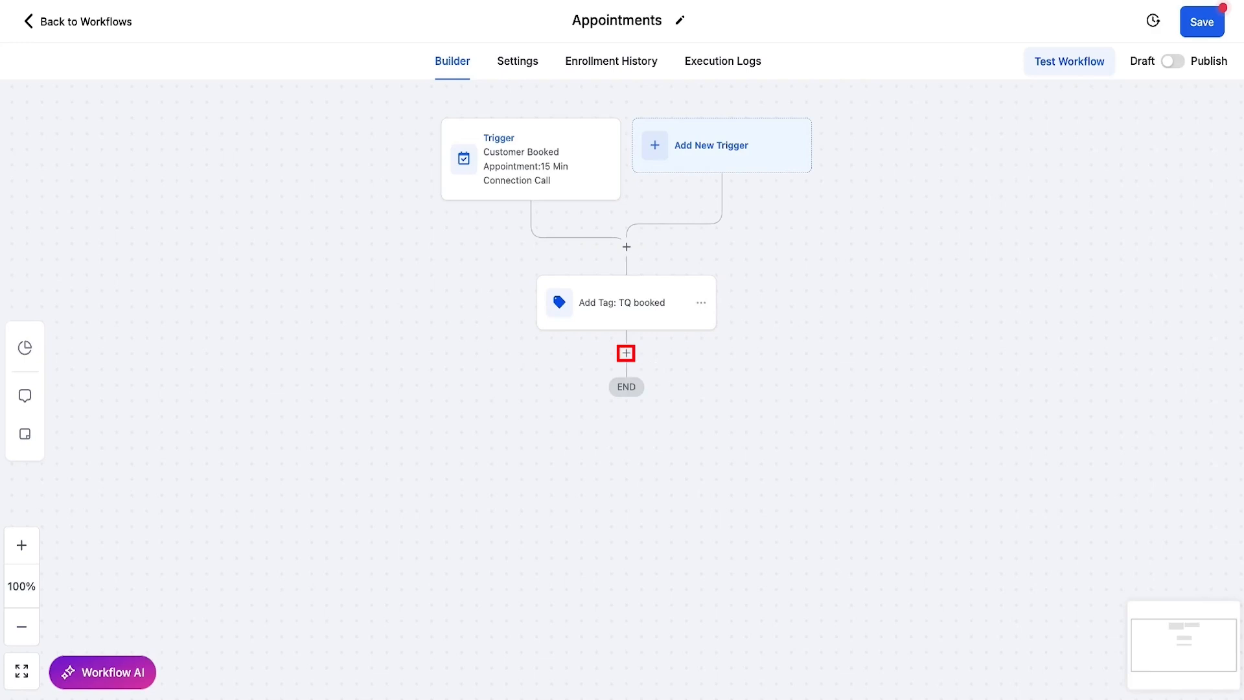
Step: Insert a new step after Add Tag and search actions for 'opp', then clear it
left_click(626, 353)
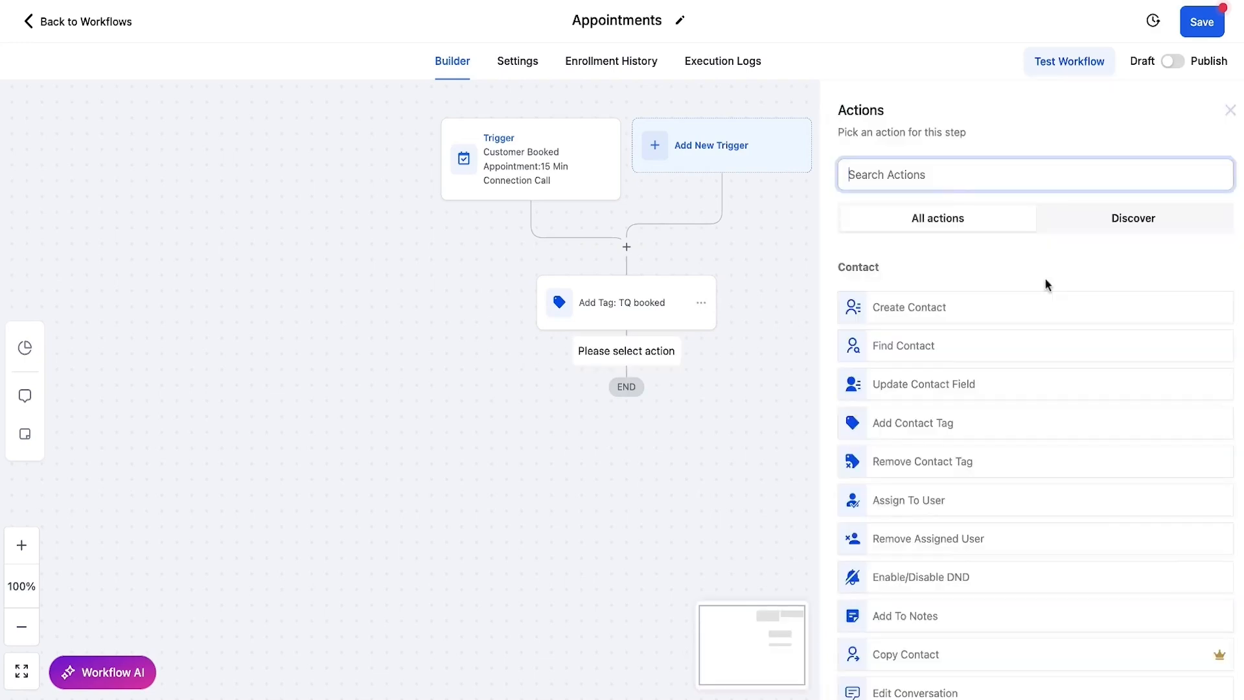
type("opp")
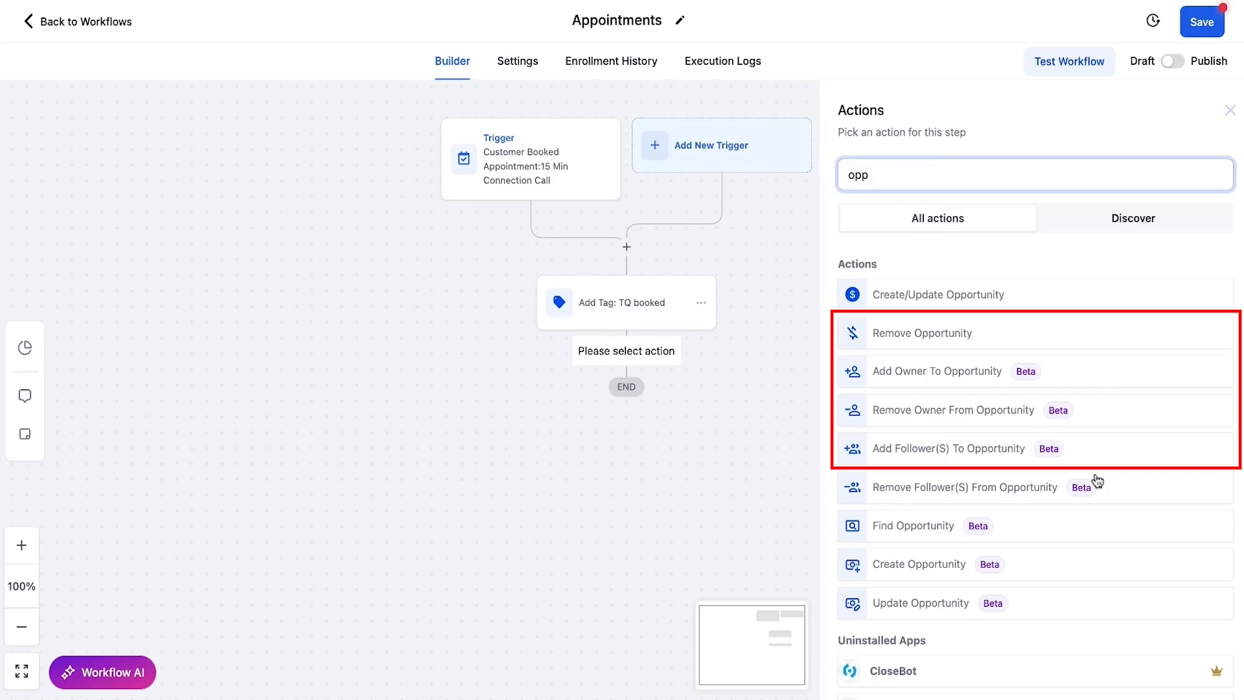
key("BackSpace")
key("BackSpace")
key("BackSpace")
Step: Choose Update Opportunity and set its Pipeline field to Sales Call Pipeline
type("update")
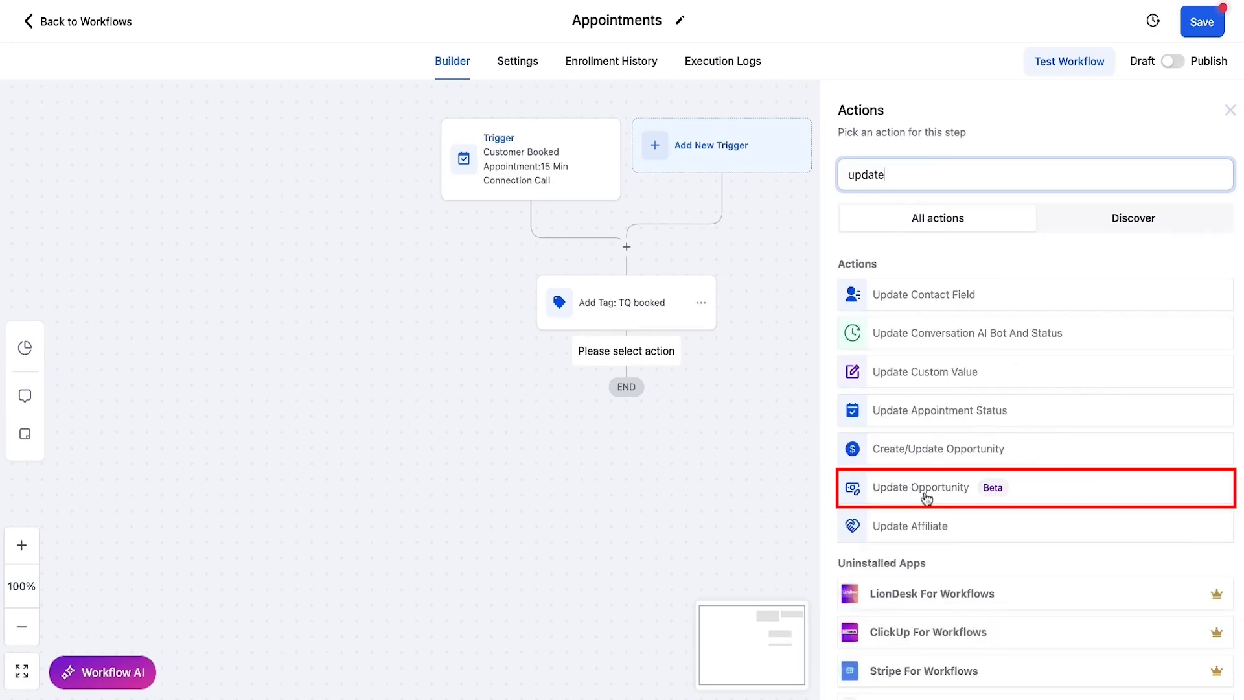
left_click(944, 494)
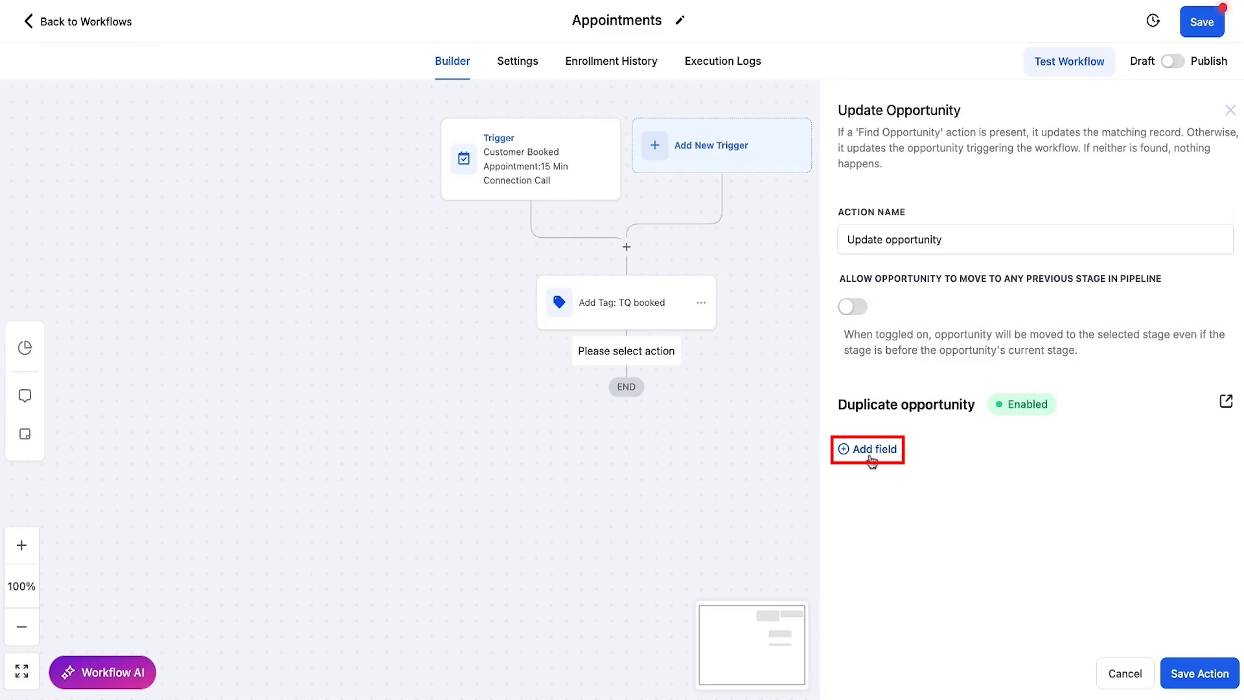
left_click(872, 454)
left_click(980, 479)
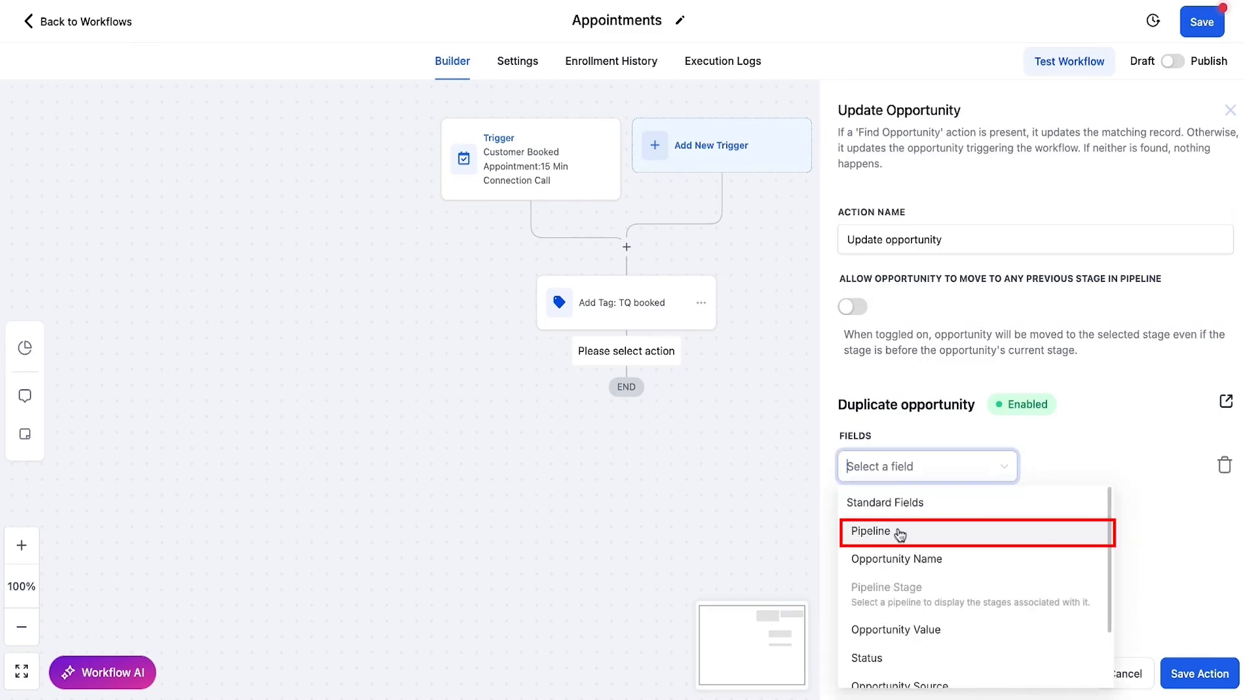
left_click(900, 534)
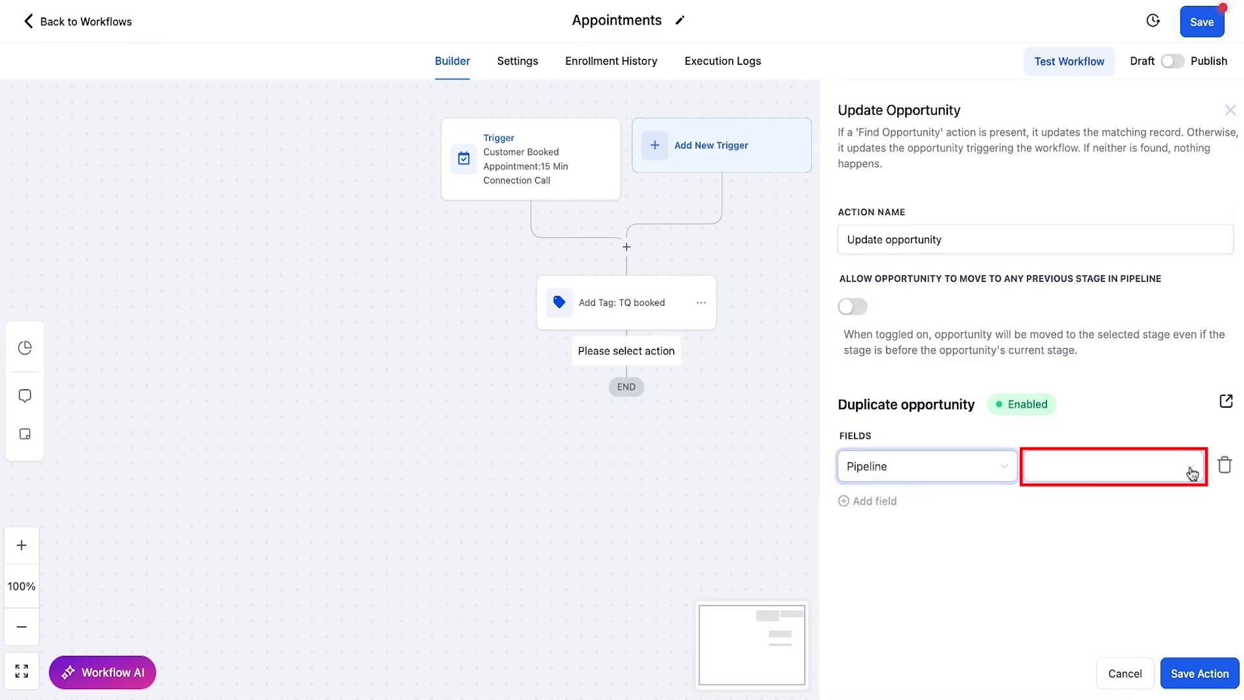
left_click(1186, 472)
type("call")
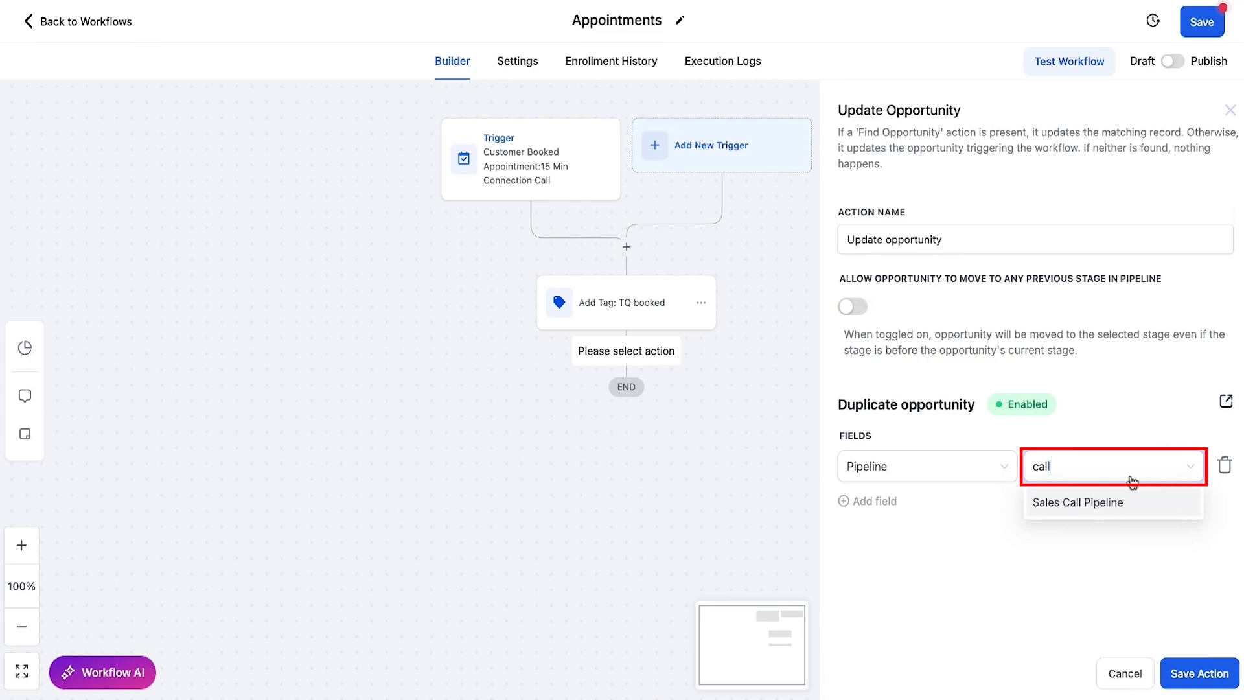
left_click(1037, 505)
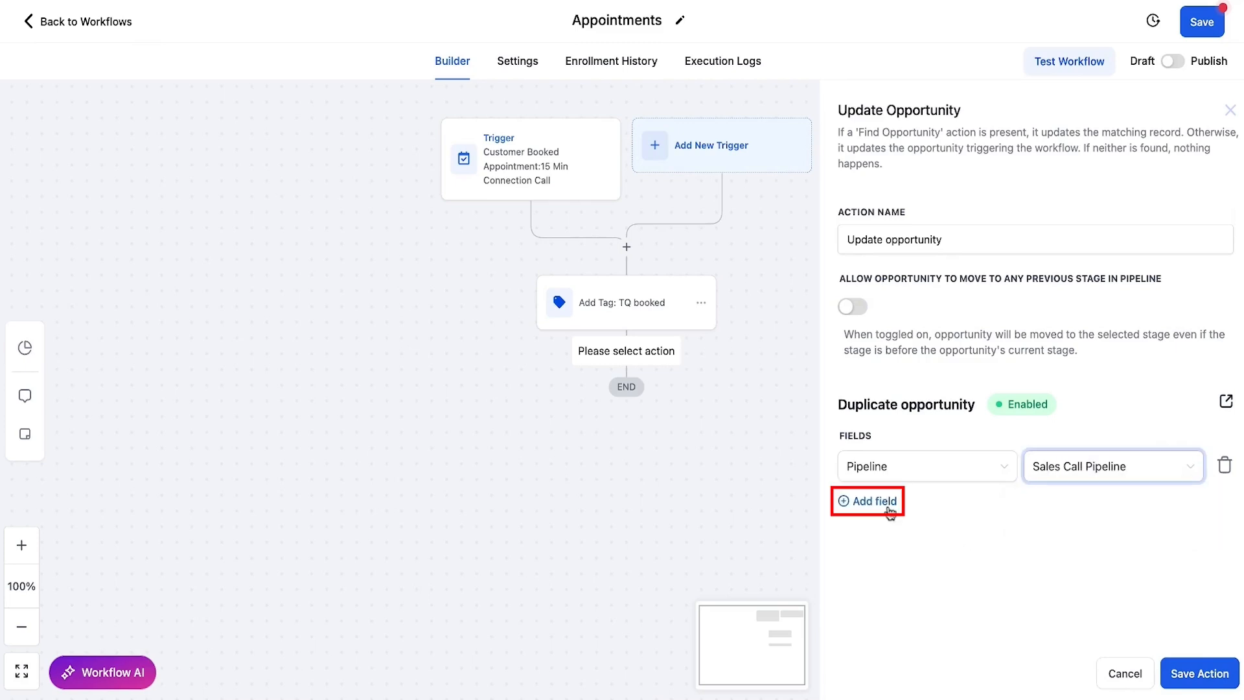
Step: Set Pipeline Stage to TQ Booked and append ': TQBooked' to the action name
left_click(874, 501)
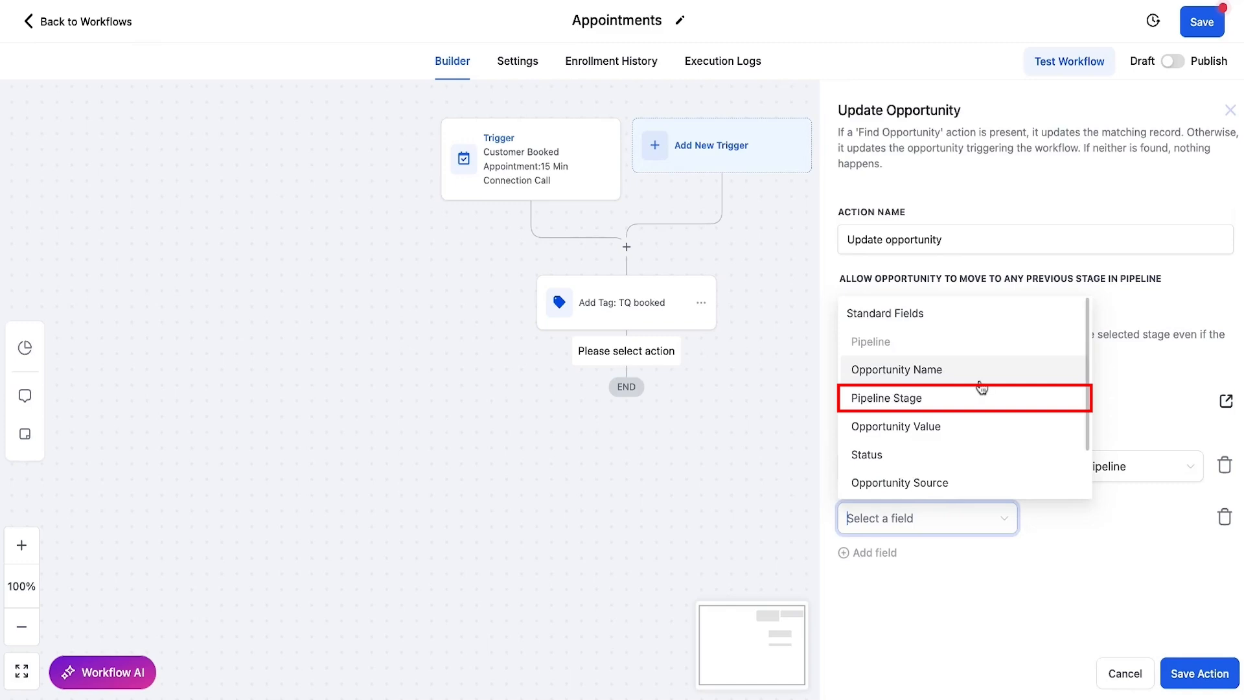
left_click(947, 400)
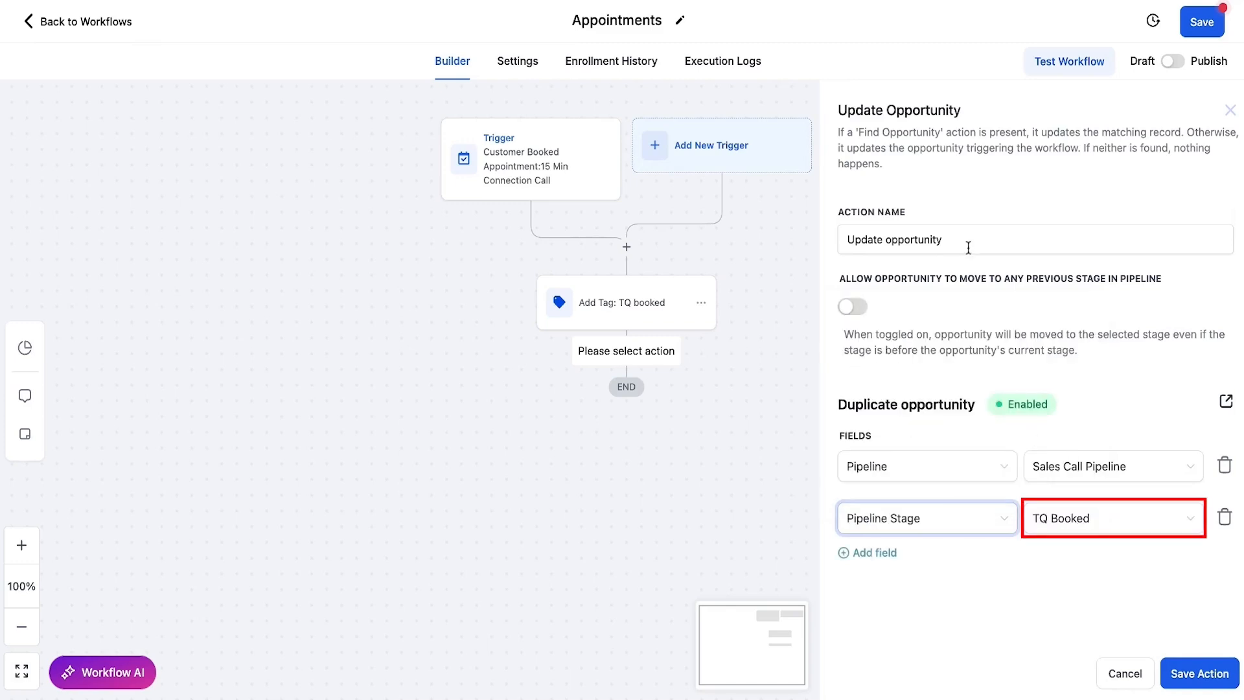
left_click(968, 241)
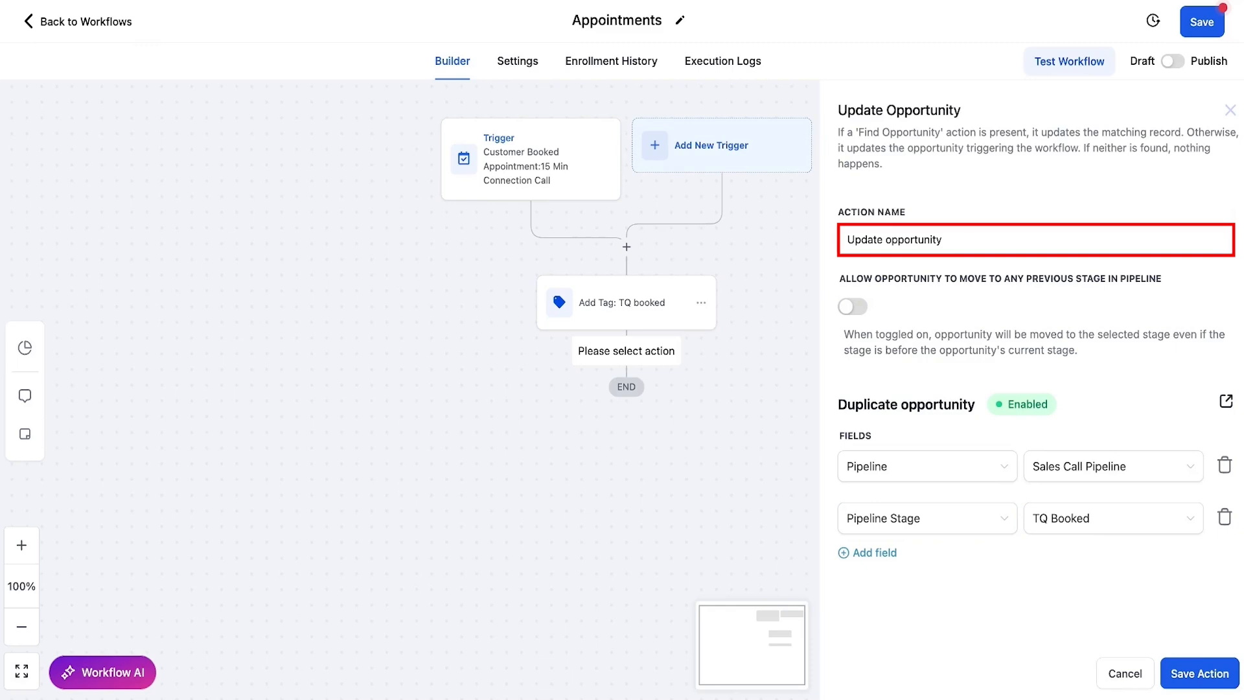
type(": TQBooked")
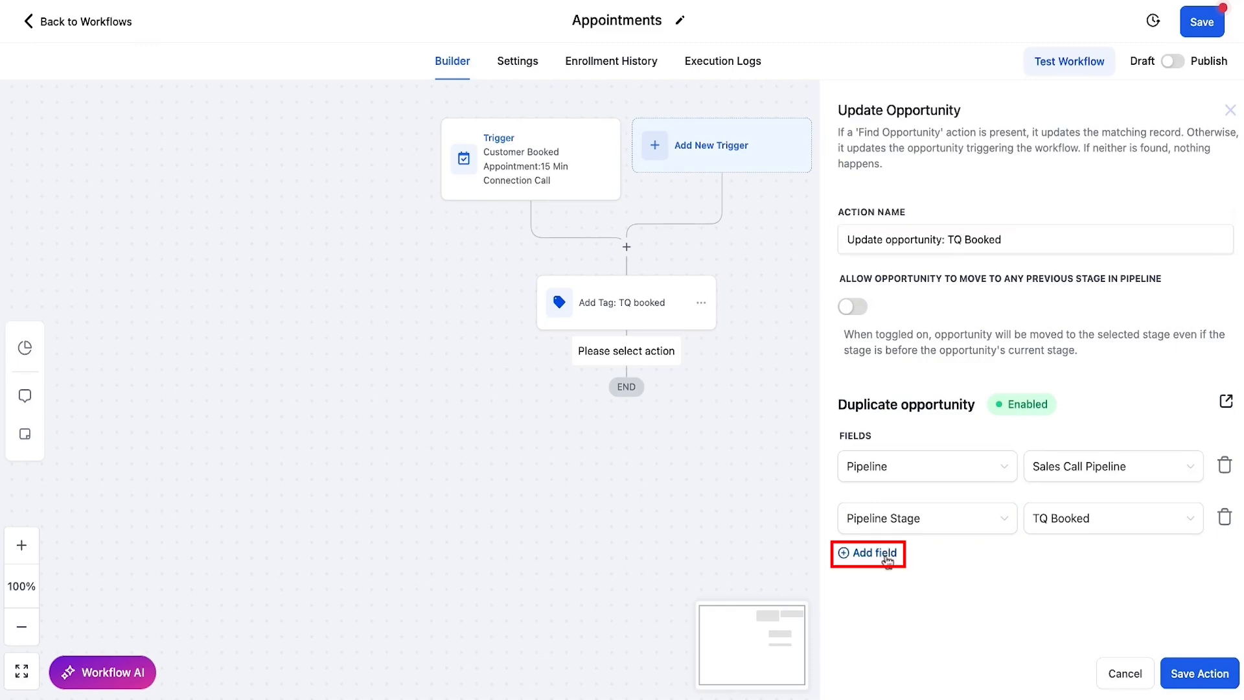
Step: Remove the unused extra field row and save the Update Opportunity action
left_click(887, 558)
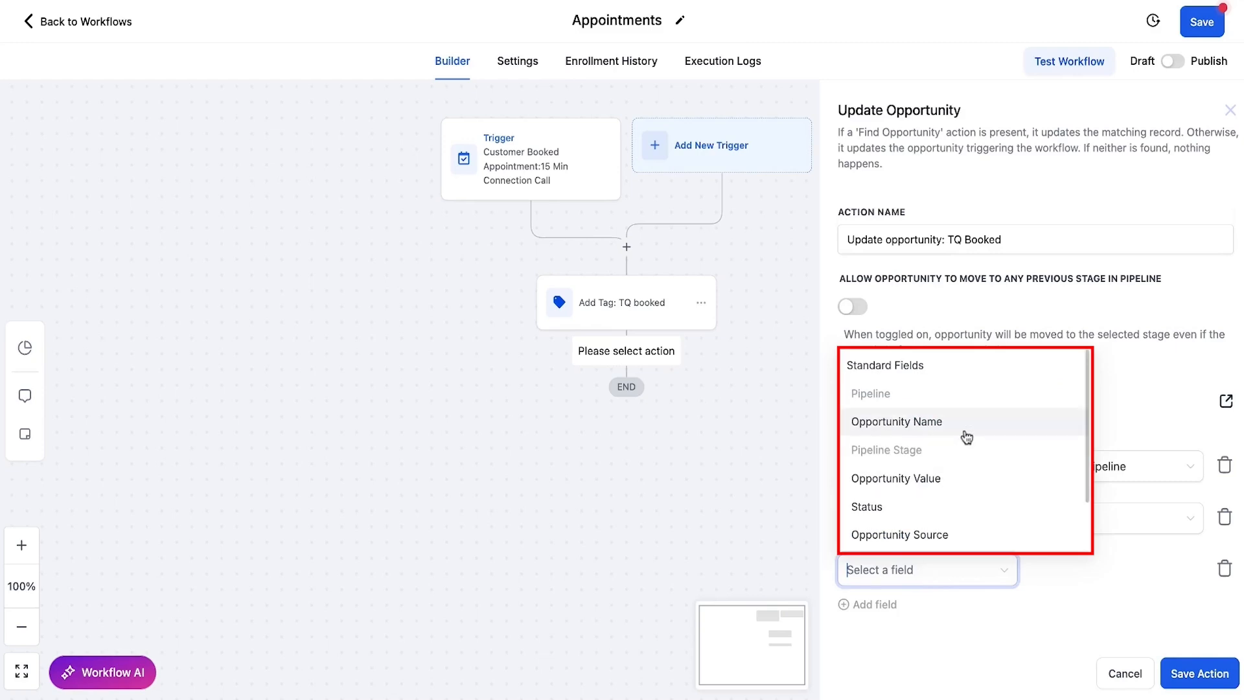
scroll(1005, 494, "down", 1)
scroll(995, 485, "down", 1)
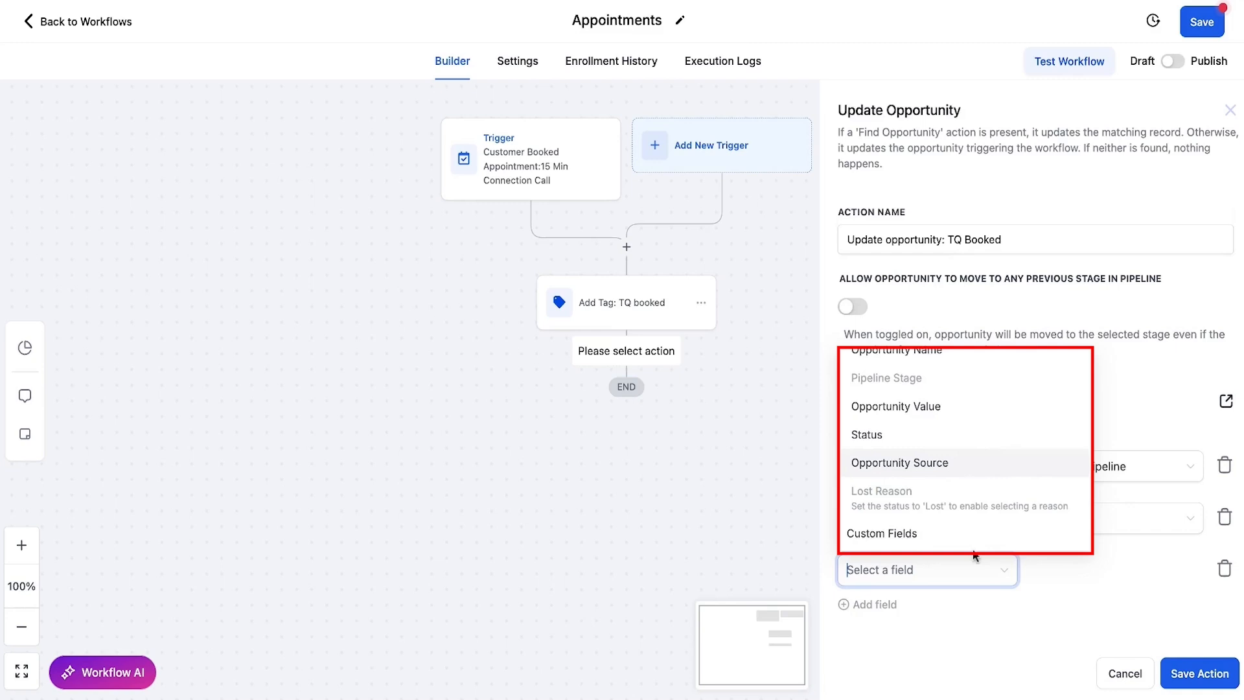
left_click(1166, 590)
left_click(1224, 569)
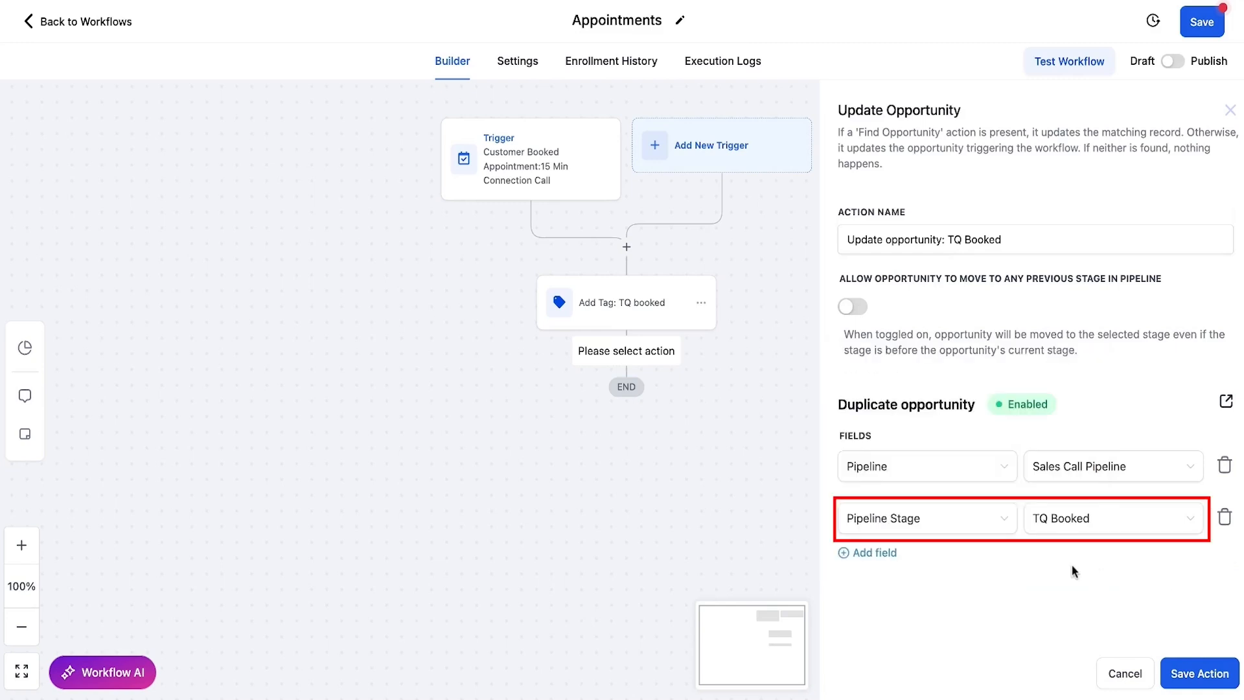
left_click(1200, 674)
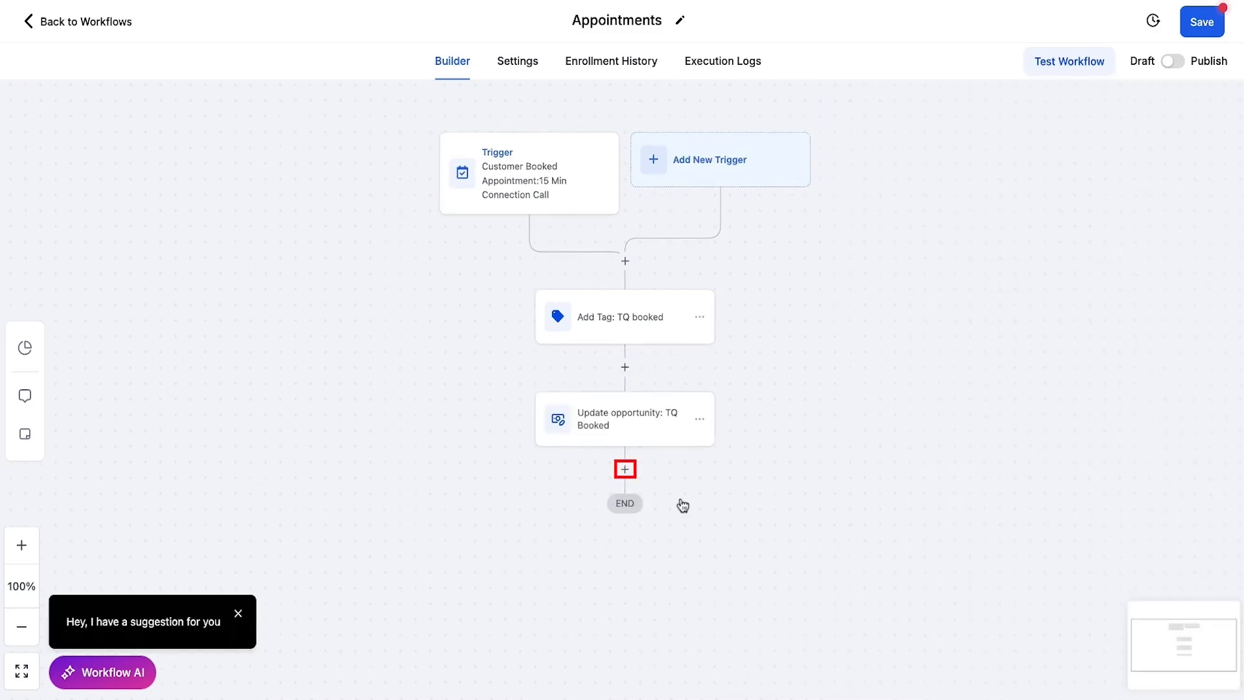
Step: Add a Send Email step after the opportunity update, named 'Email: Confirmation'
left_click(624, 469)
type("Email")
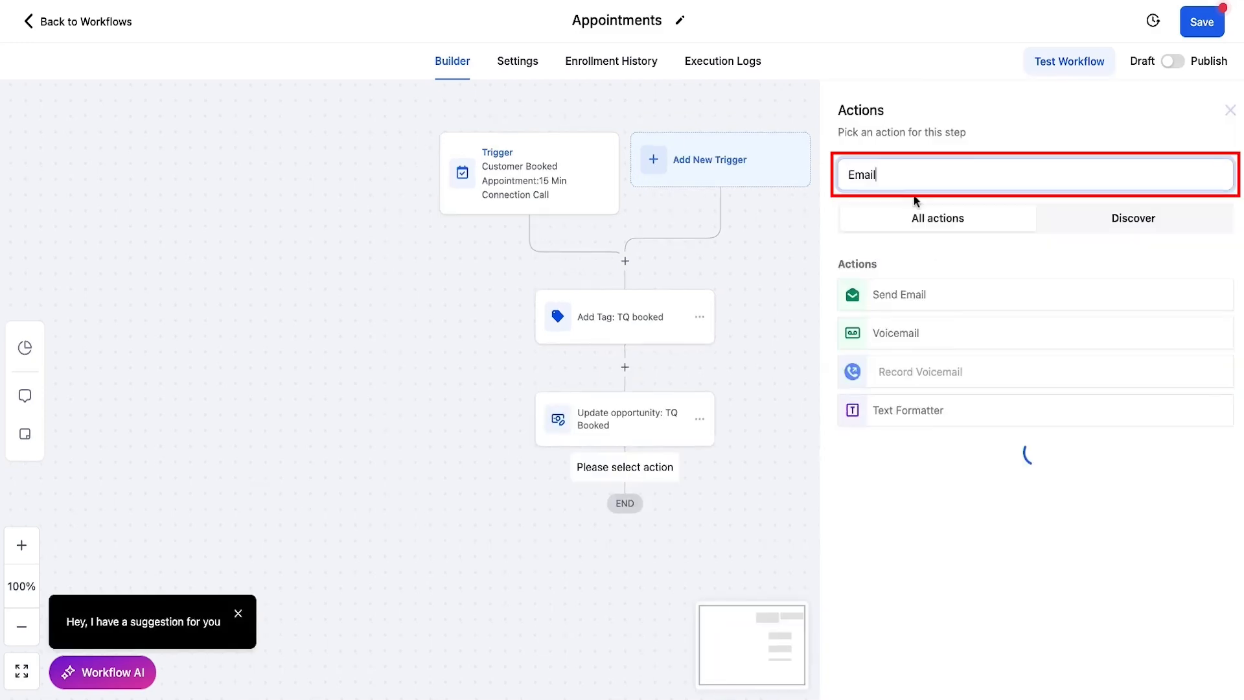
left_click(888, 301)
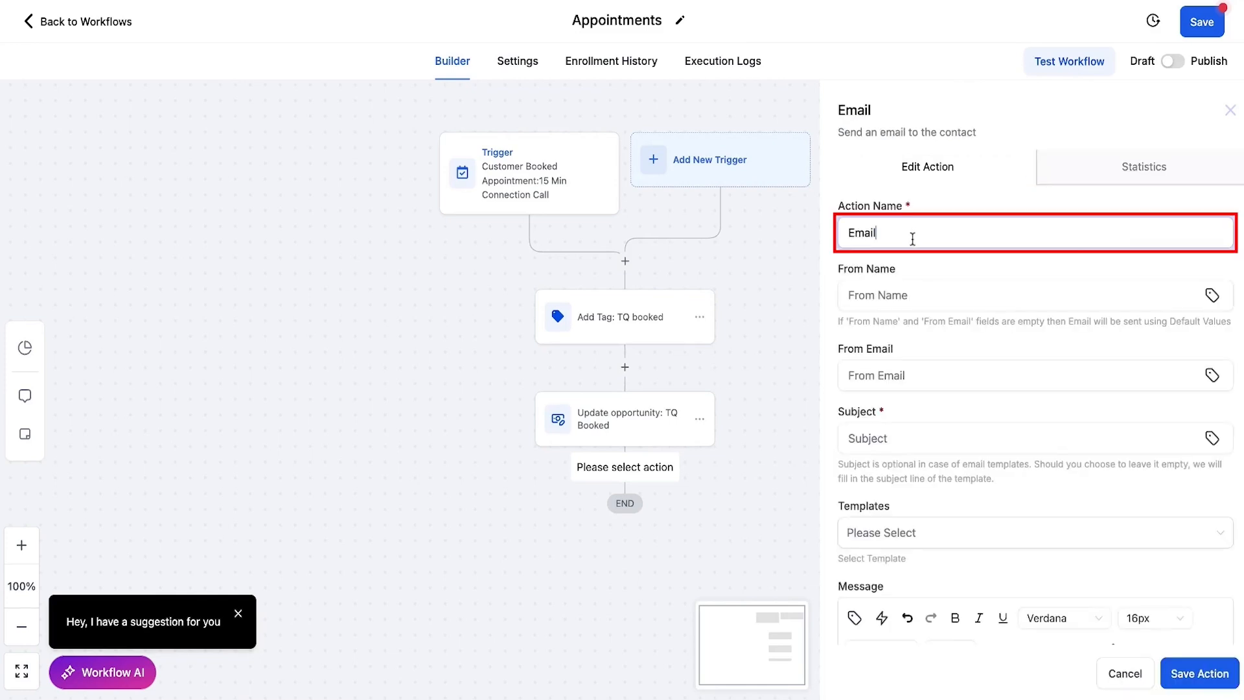
type(": Confirmation")
left_click(887, 296)
Step: Enter the sender's e-mail address in the From Email field
left_click(914, 420)
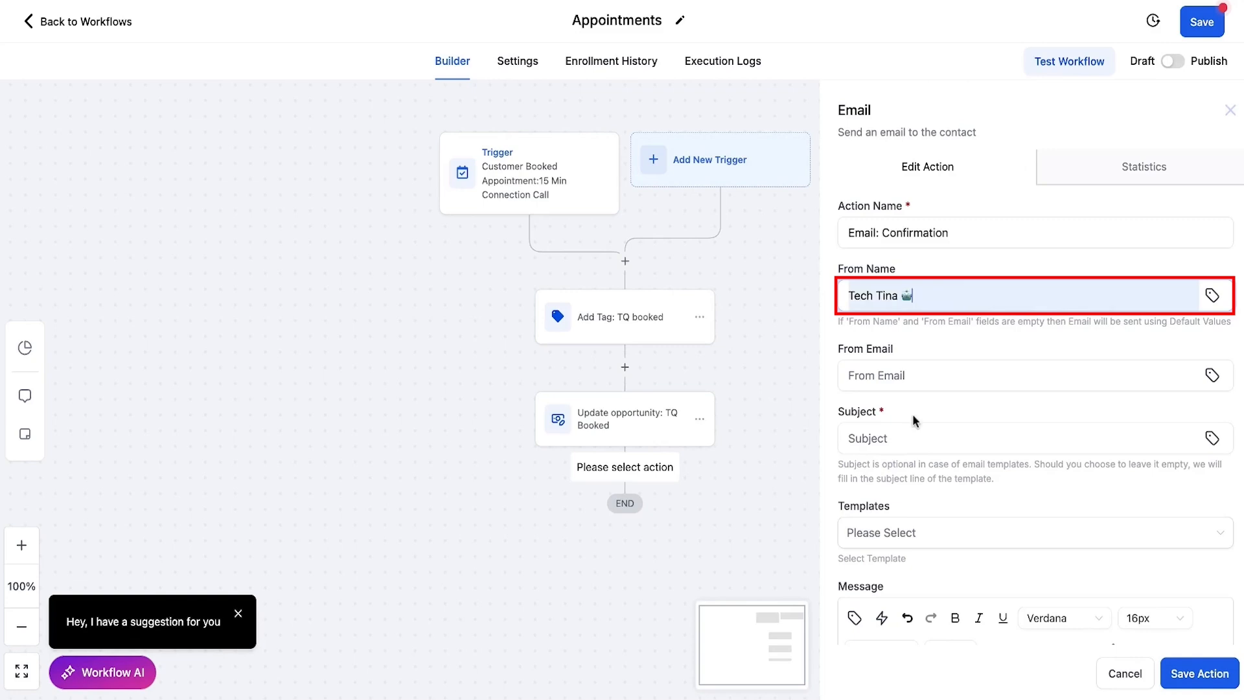
left_click(934, 375)
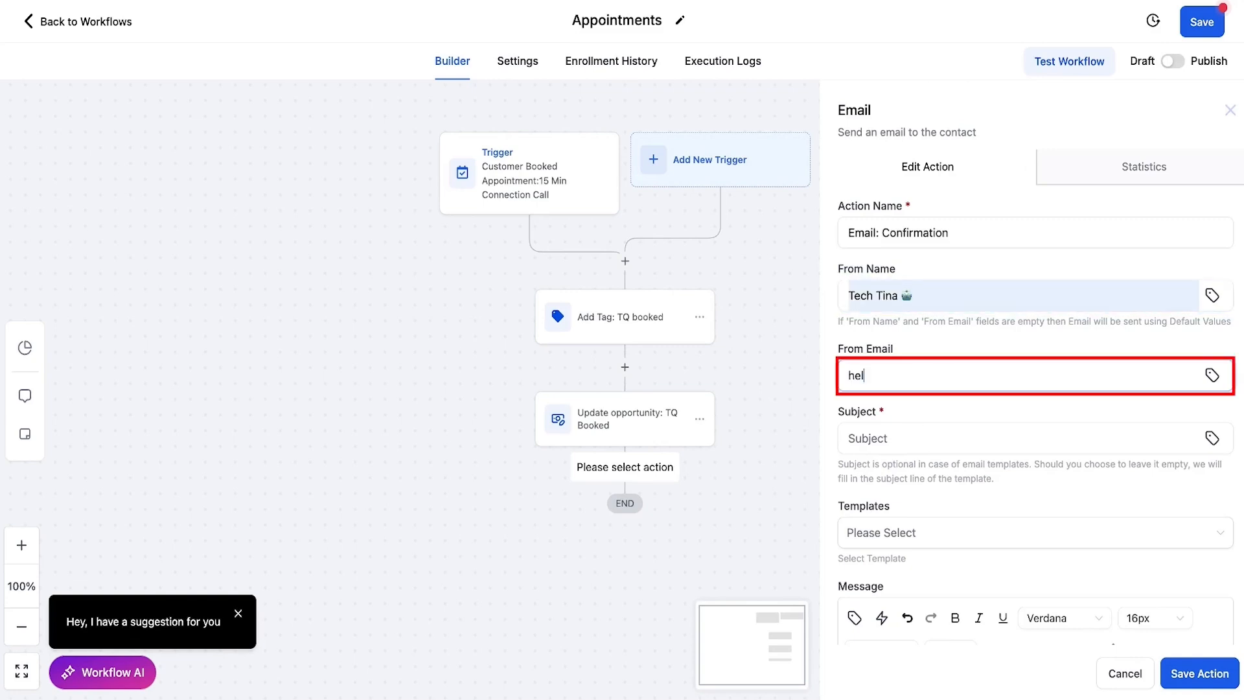
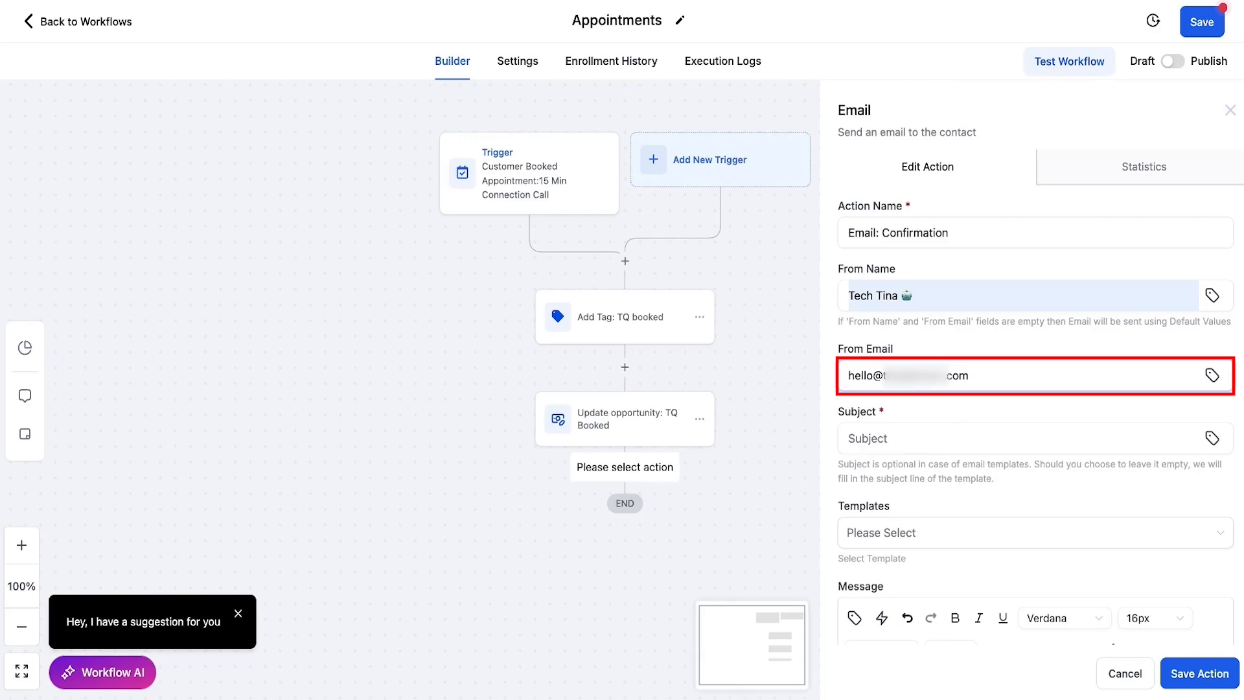
Step: Set the subject to 'You are in, {{contact.first_name}}!'
type("You are in,")
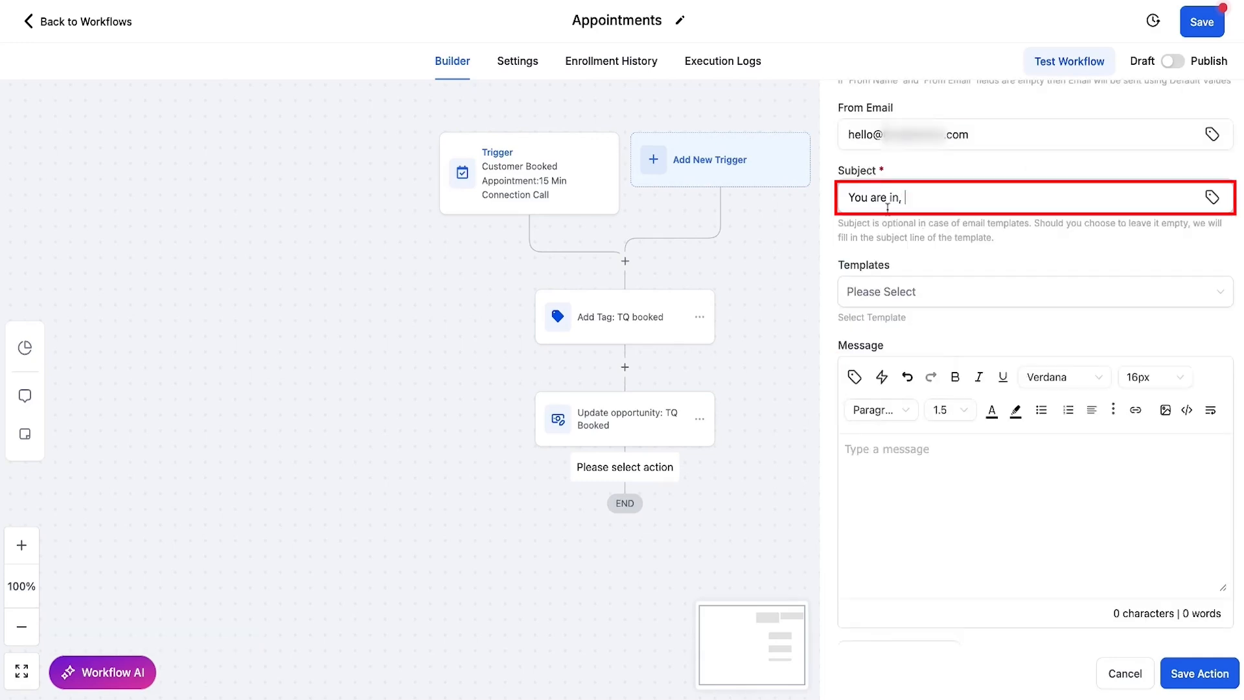
left_click(1212, 198)
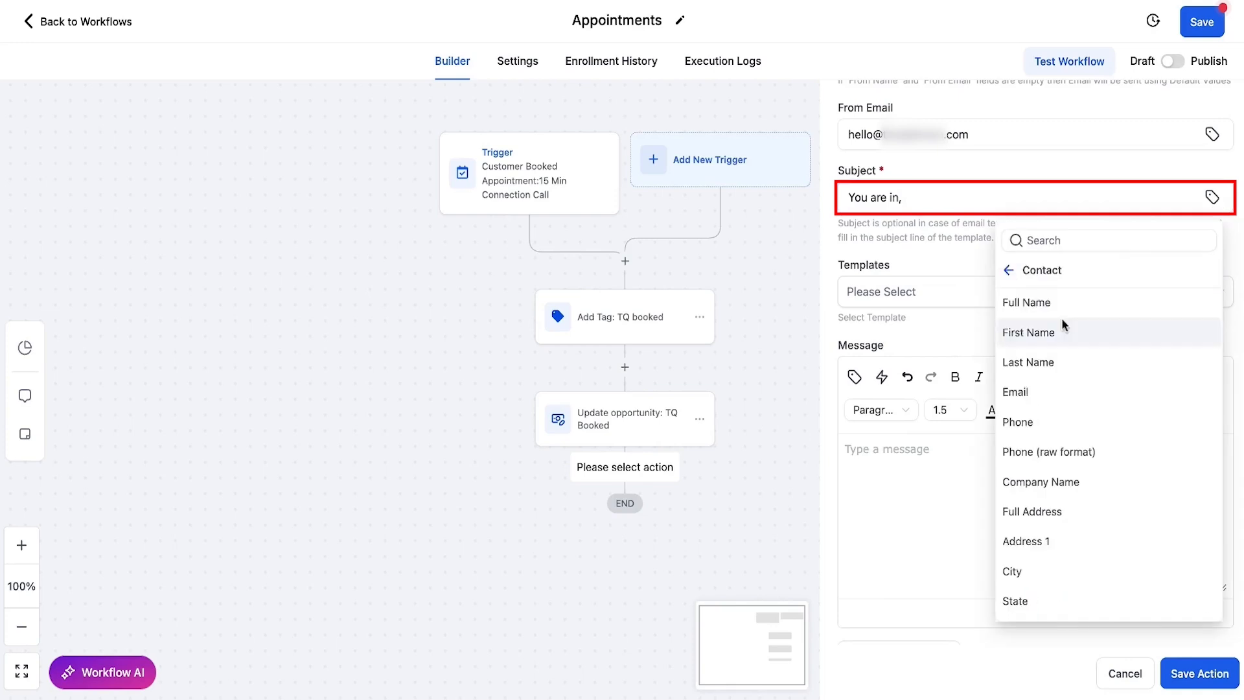
left_click(1037, 332)
type("!")
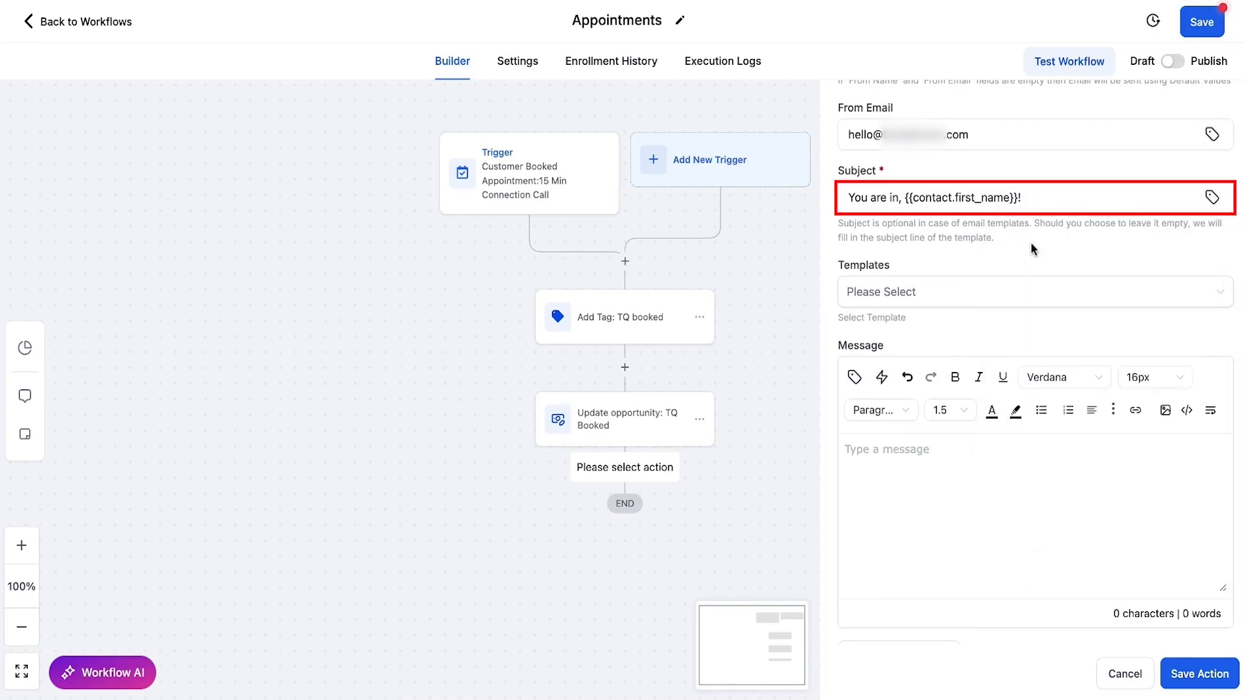
scroll(1010, 207, "down", 2)
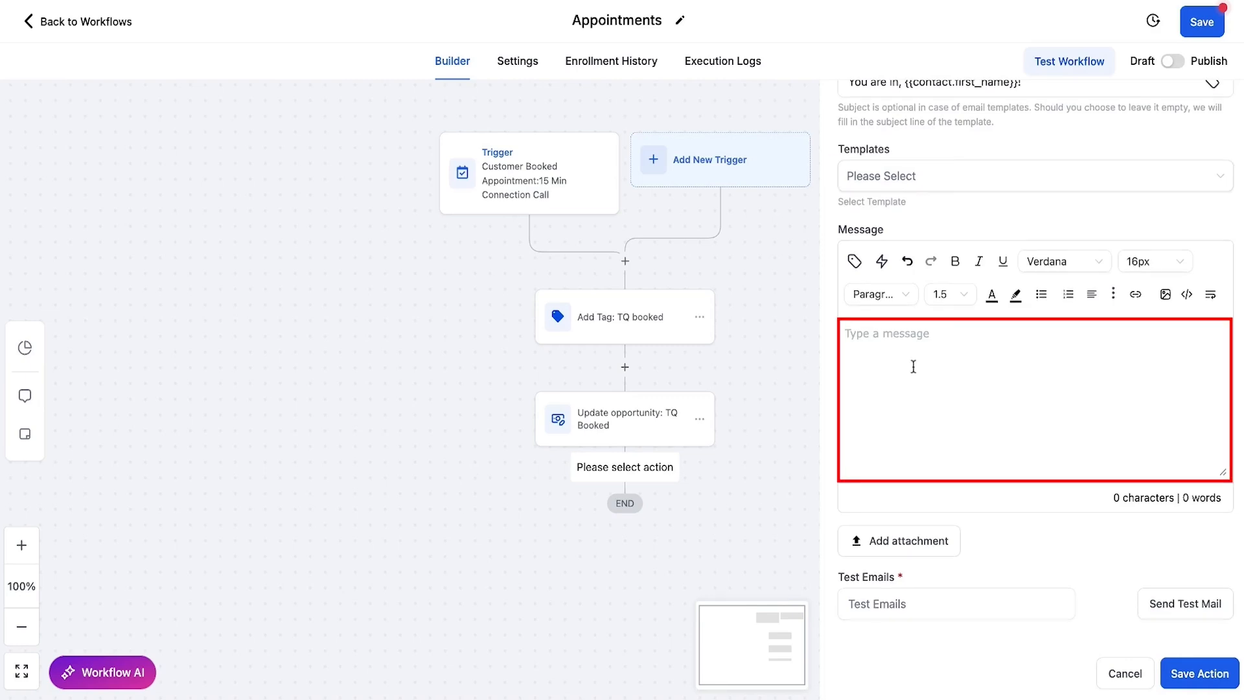
Step: Write the opening: 'Hi' with the contact's first name, plus the appointment start date and time
left_click(884, 342)
type("Hi")
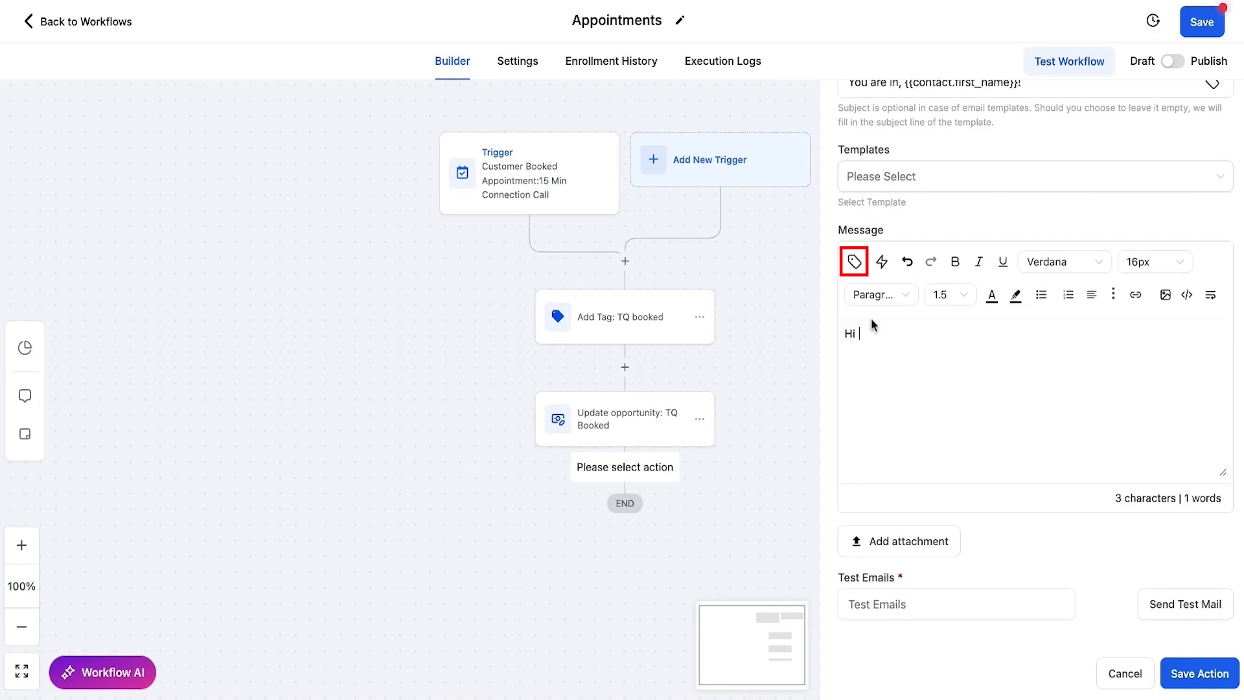
left_click(855, 262)
left_click(804, 341)
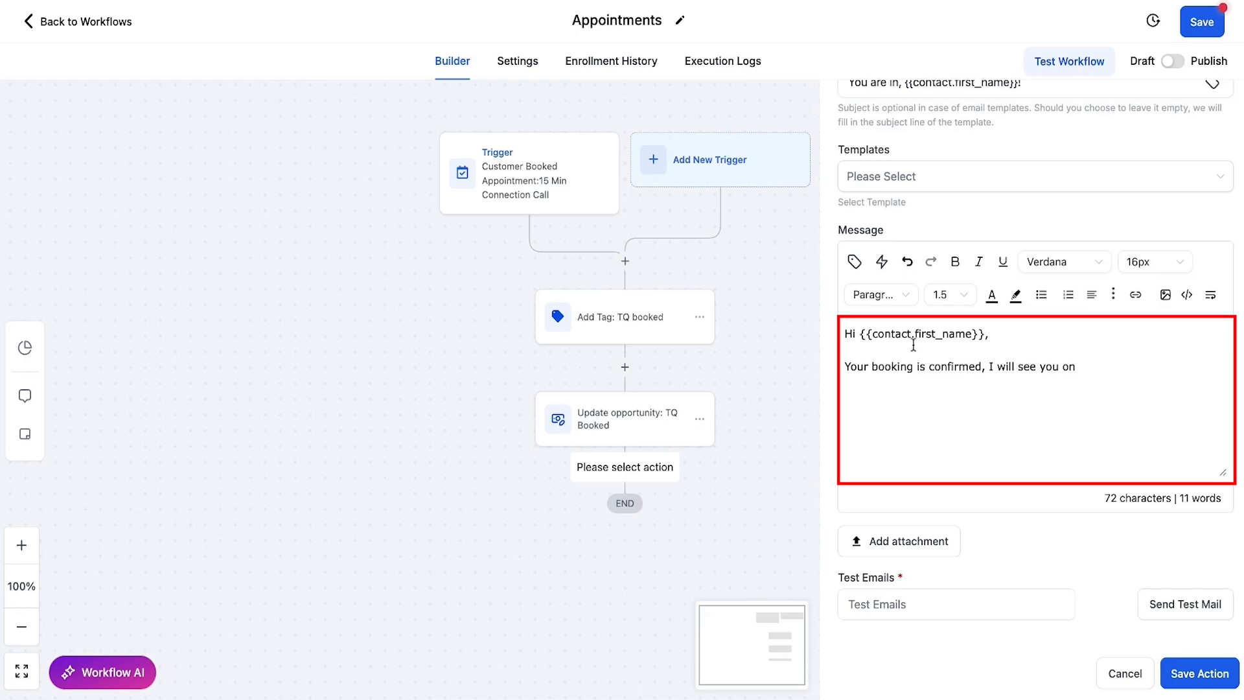
left_click(854, 262)
type("date")
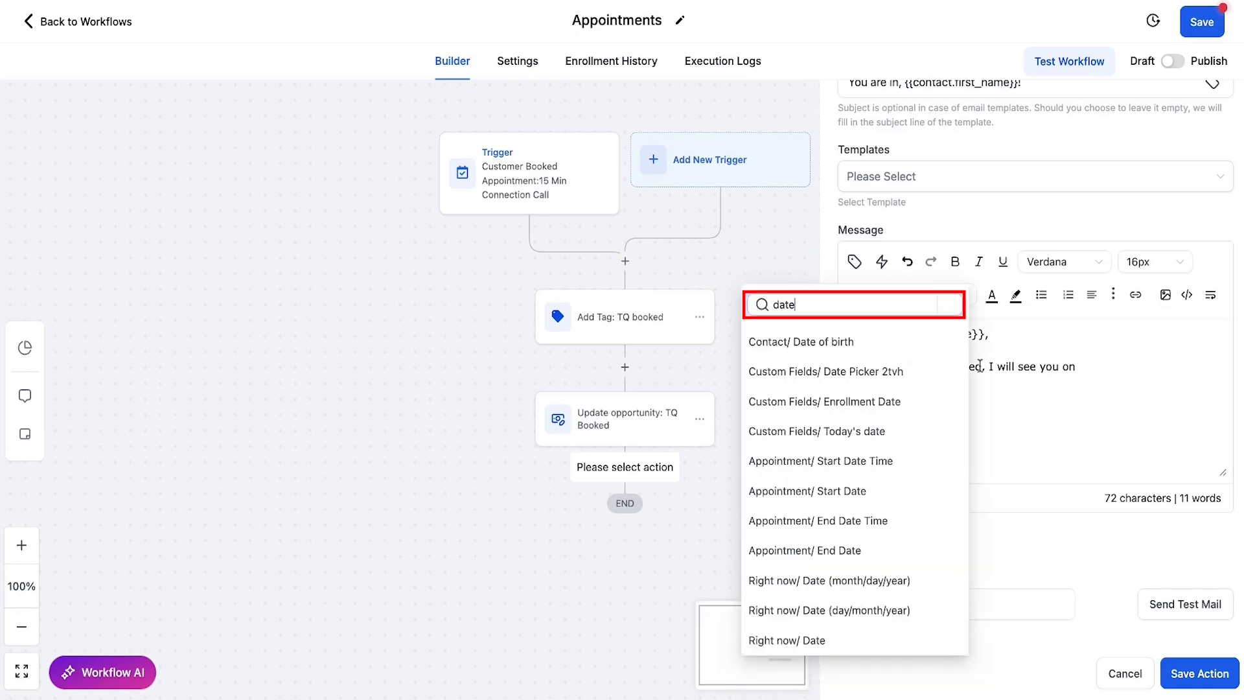
left_click(850, 464)
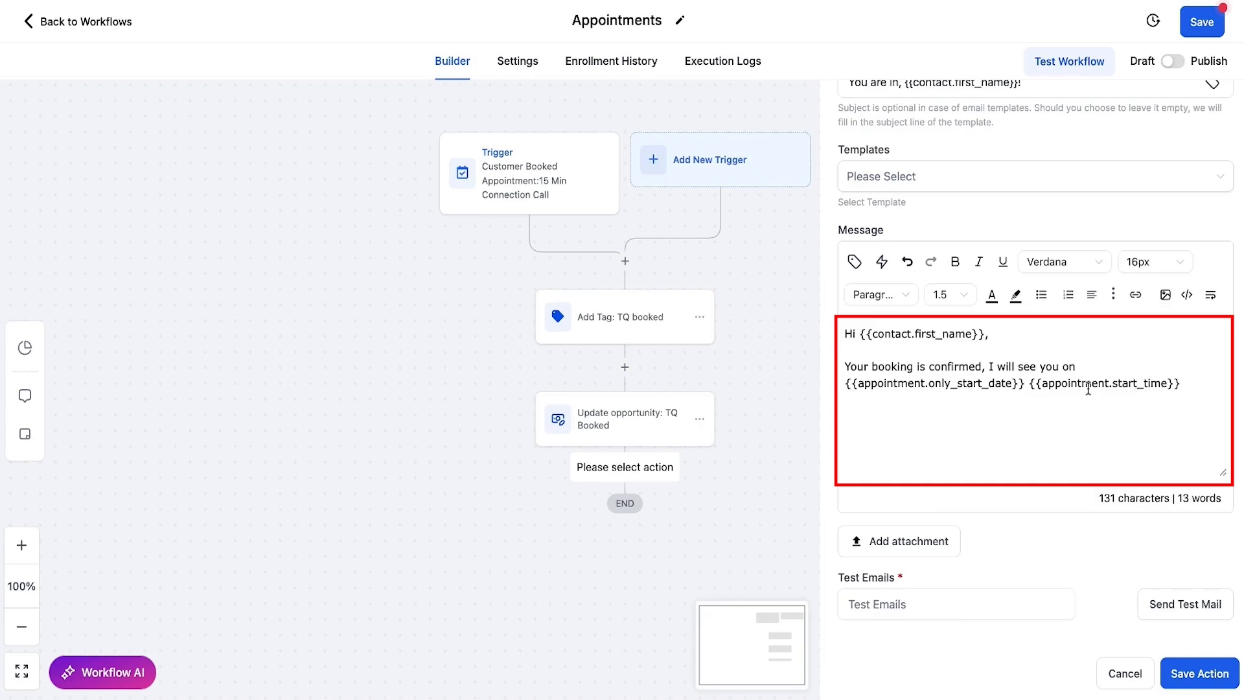
type("at")
left_click(1215, 384)
type(".")
key("Return")
key("Return")
Step: Add 'Here is our meeting location' followed by the appointment's meeting location value
type("Here is our meeting location")
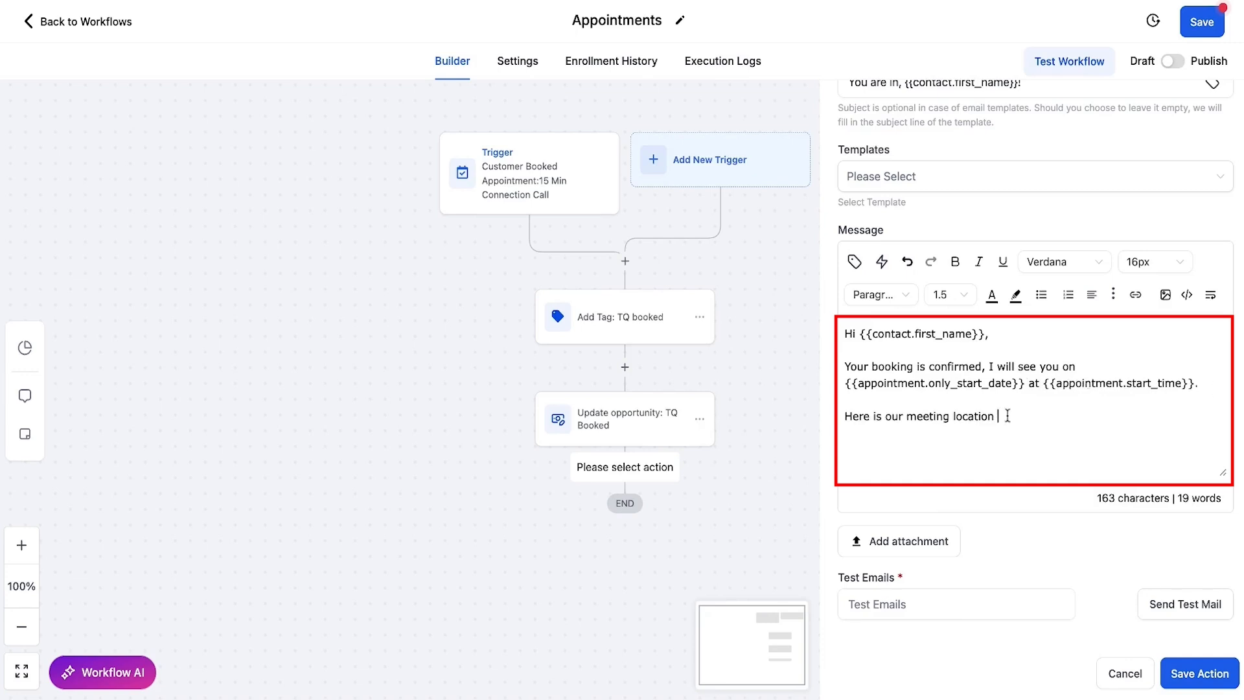
left_click(854, 261)
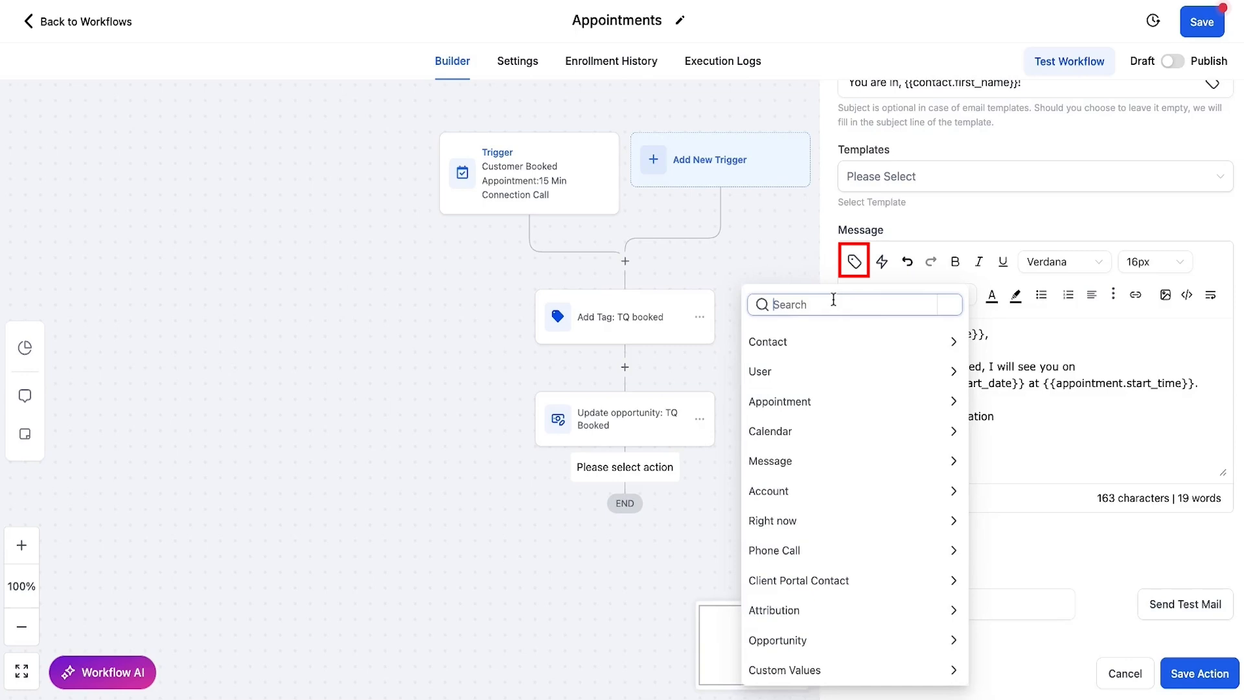
type("location")
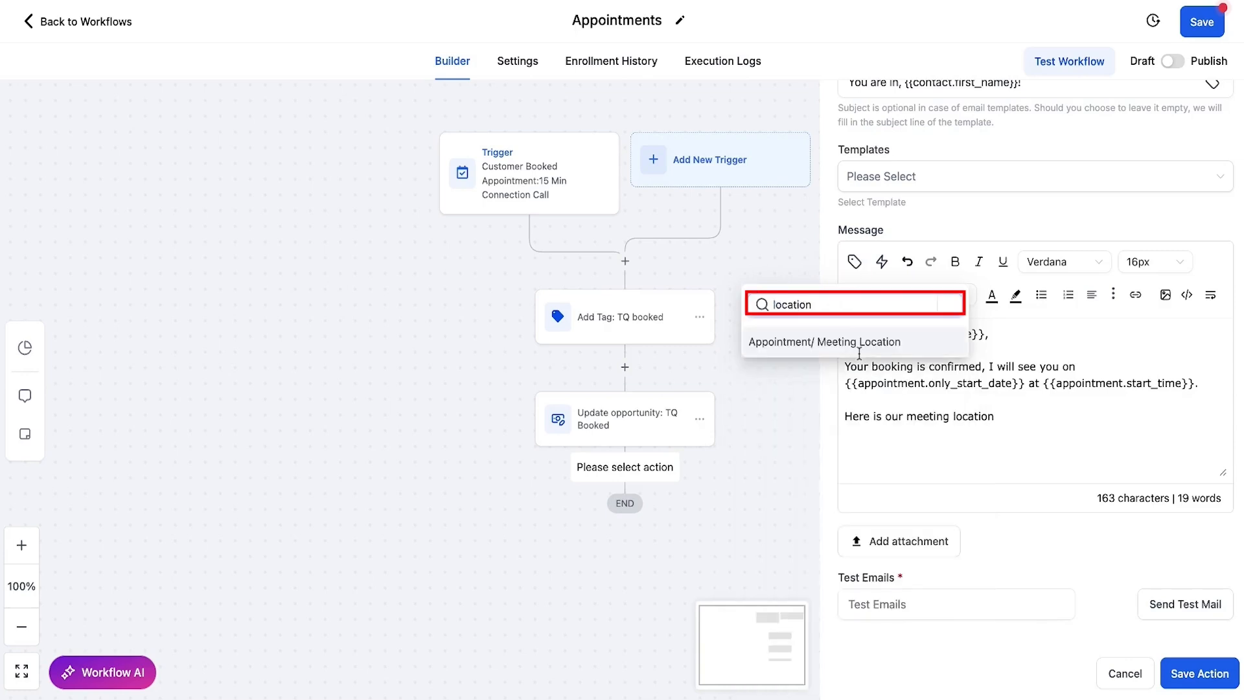
left_click(786, 340)
type(".meeting_location}}")
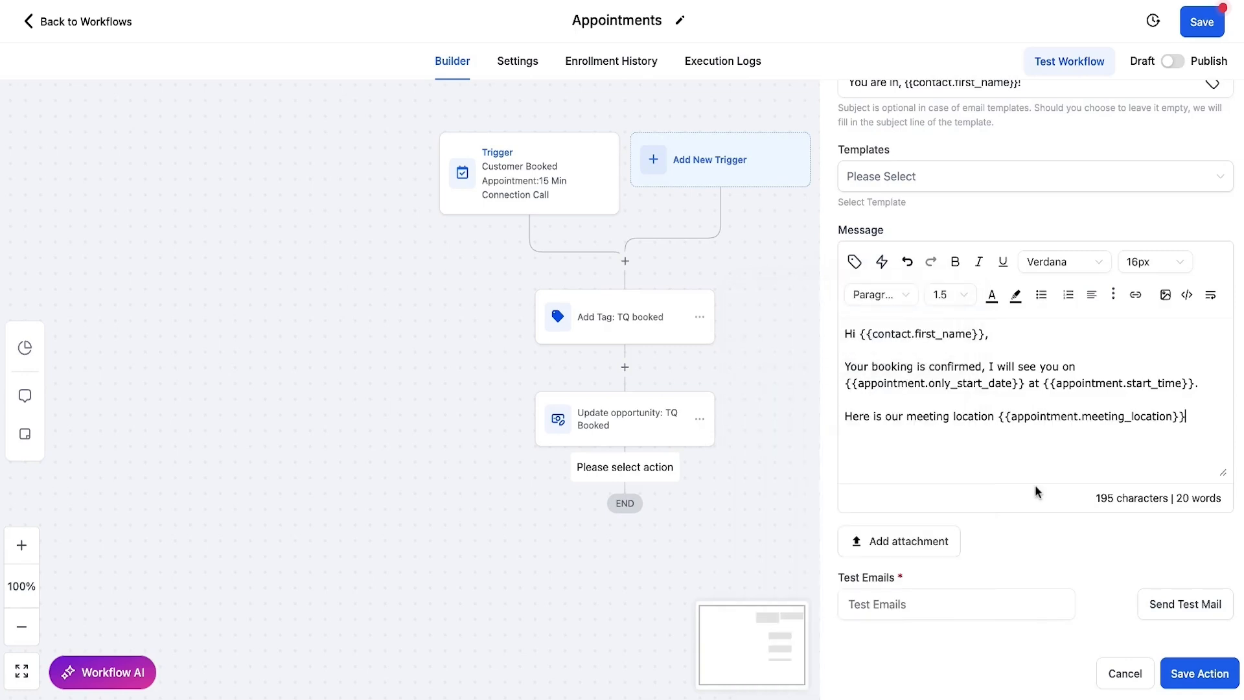
Step: Sign off with 'Thanks,' and the sender's name, then save the email action
key("Return")
type("Thanks,")
key("shift+Return")
type("Tina")
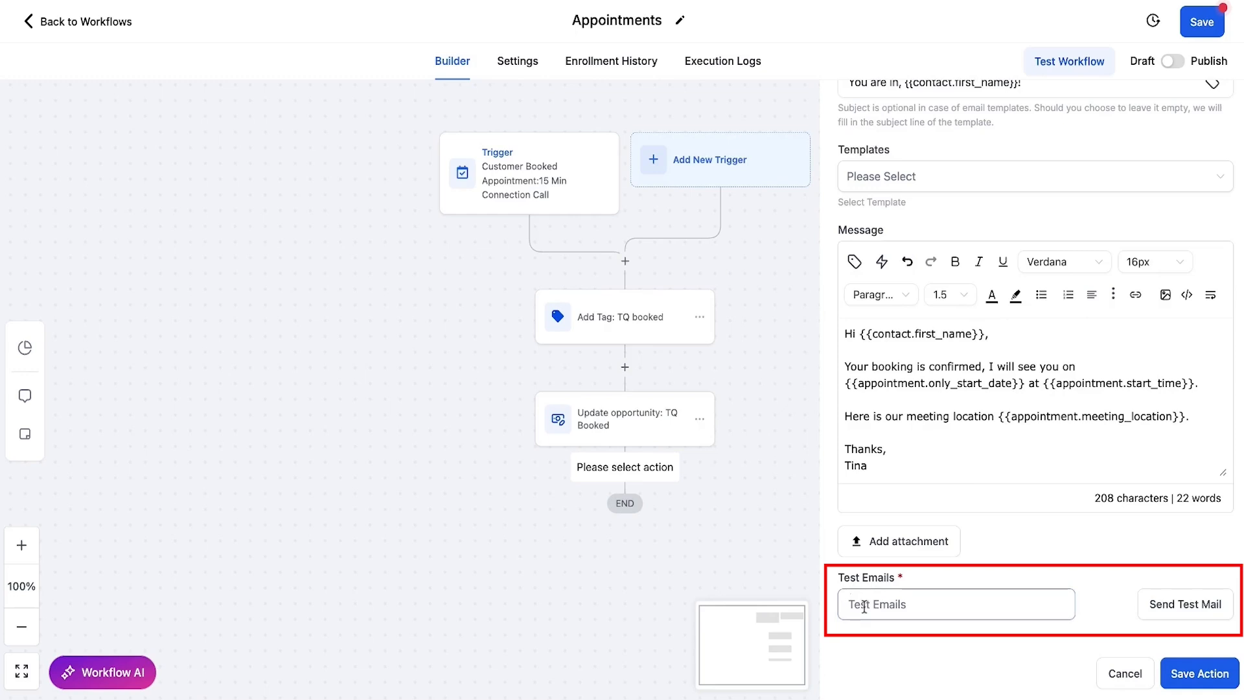
left_click_drag(839, 578, 910, 613)
left_click(909, 610)
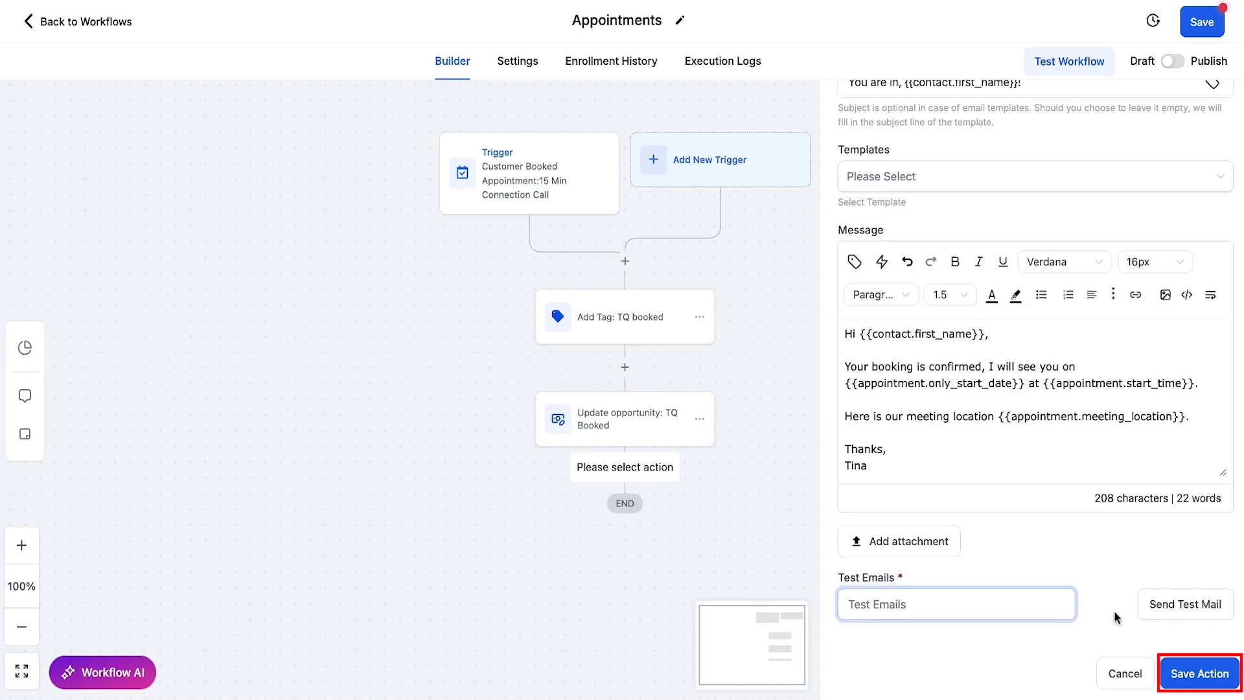
left_click(1200, 674)
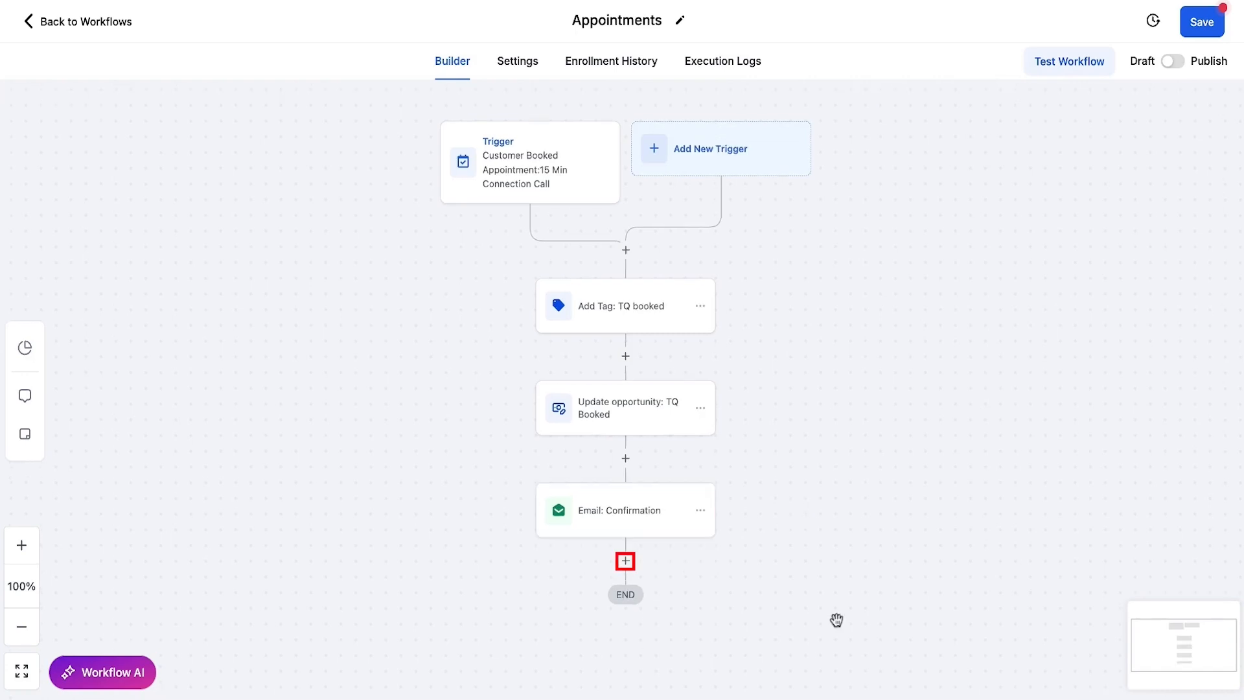
Step: Add a Send SMS action after the confirmation email
left_click(625, 561)
left_click(889, 175)
type("SMS")
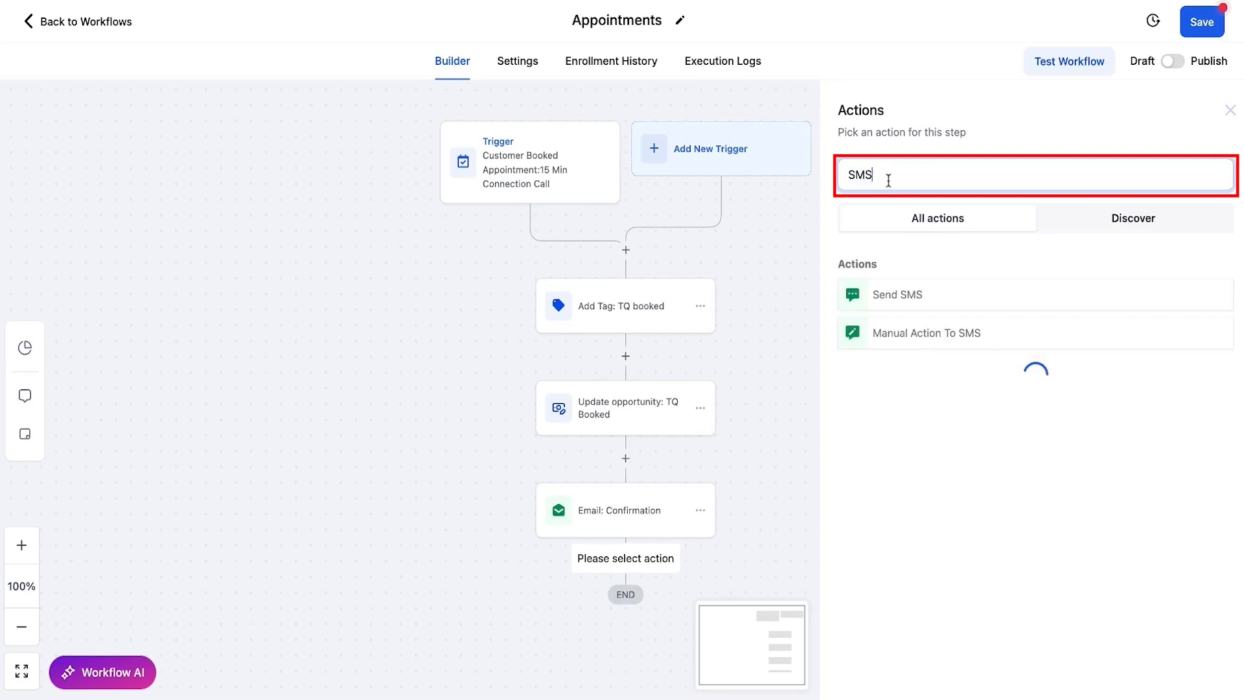
left_click(962, 299)
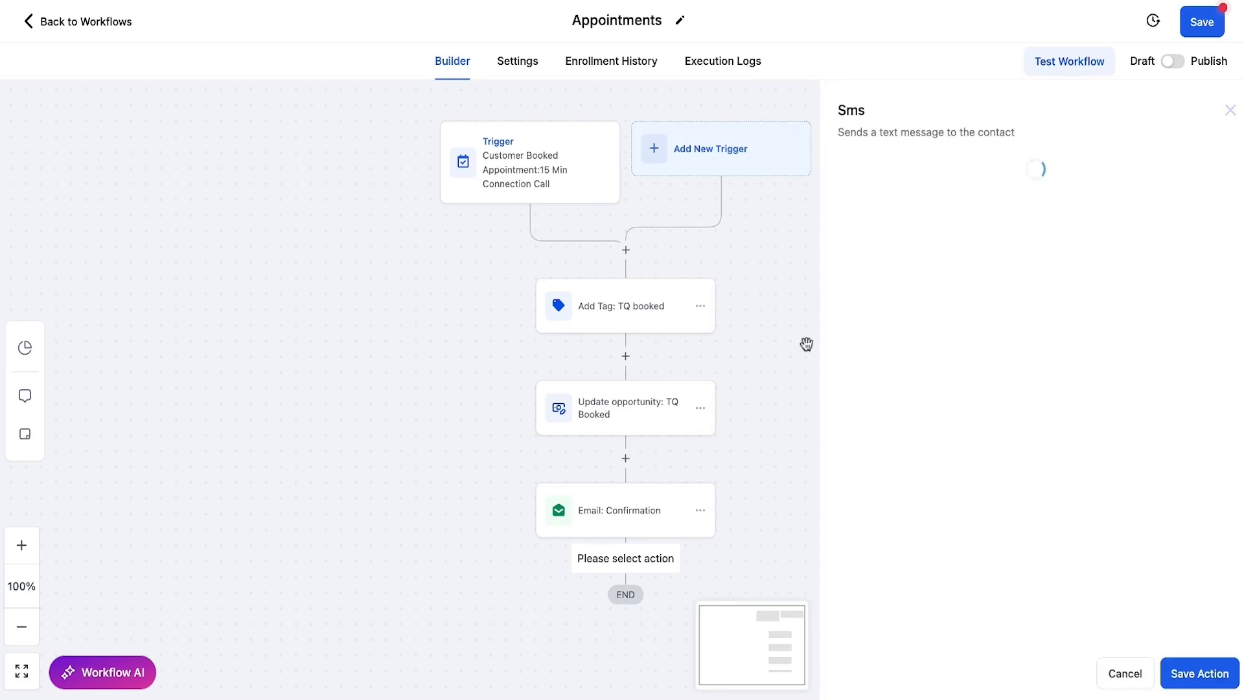
Step: Text 'Hi {{contact.first_name}} - I look forward to speaking with you soon!' with a sign-off, and save
left_click(951, 420)
type("Hi")
left_click(854, 363)
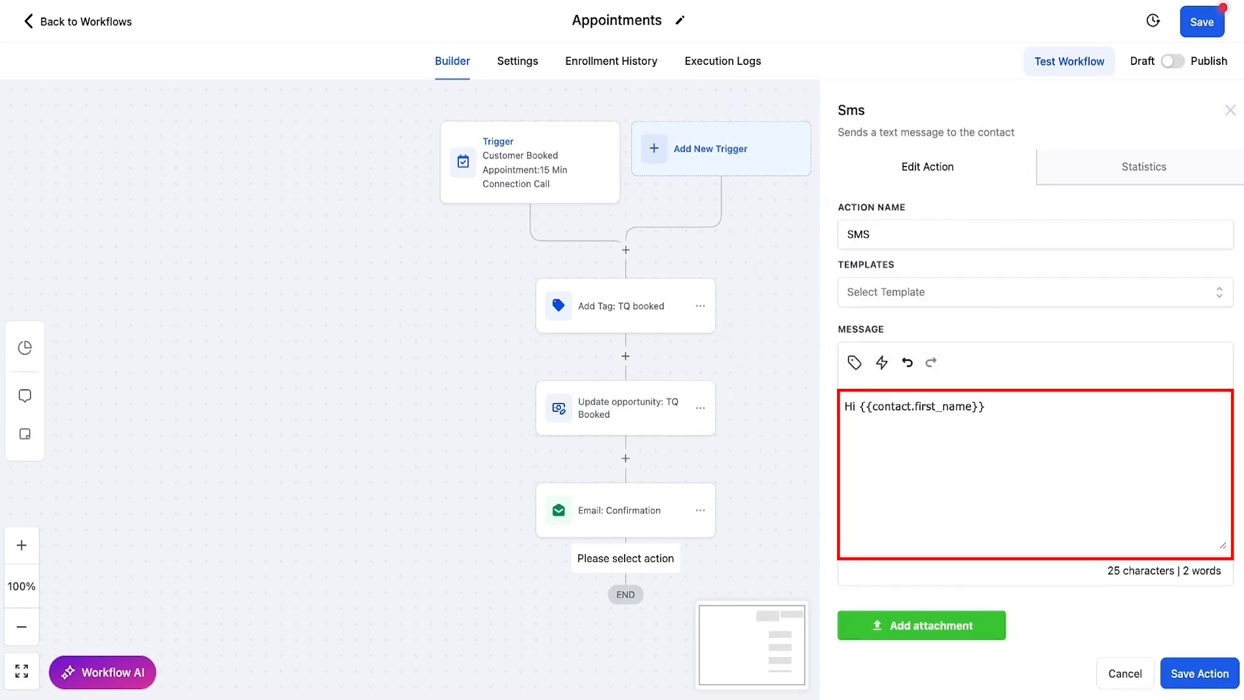
type("- I lo")
type("ok forward to speaking with you soon! - Tina")
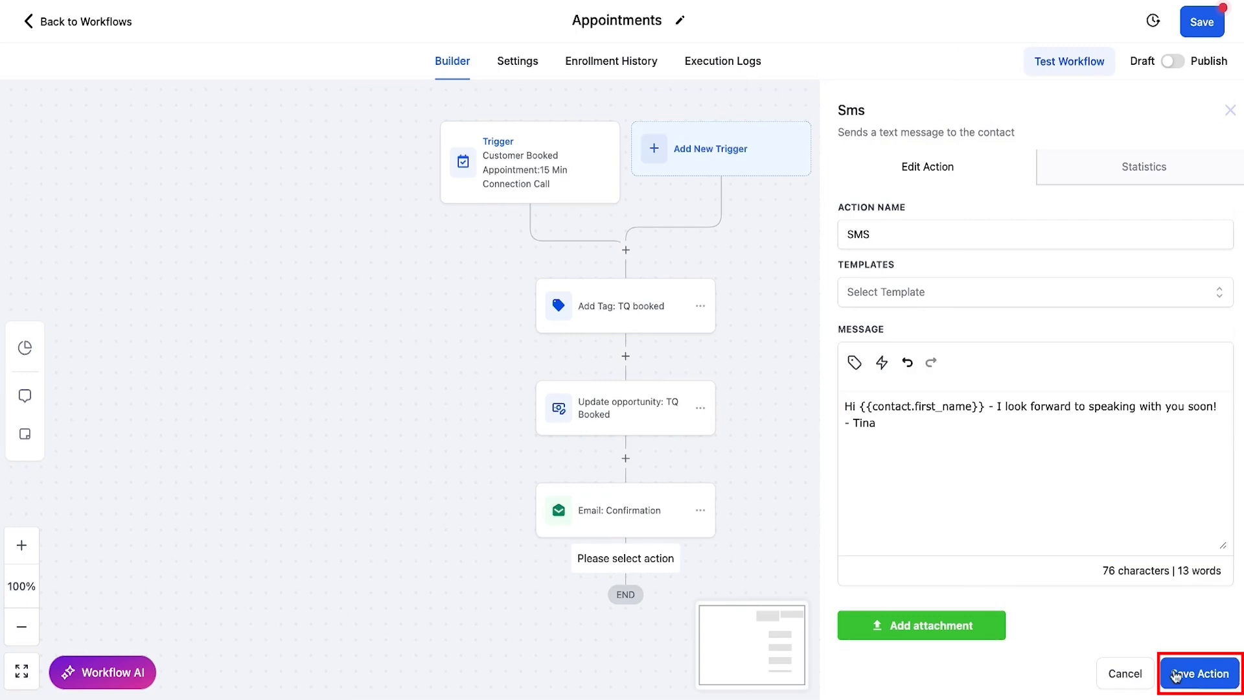
left_click(1177, 676)
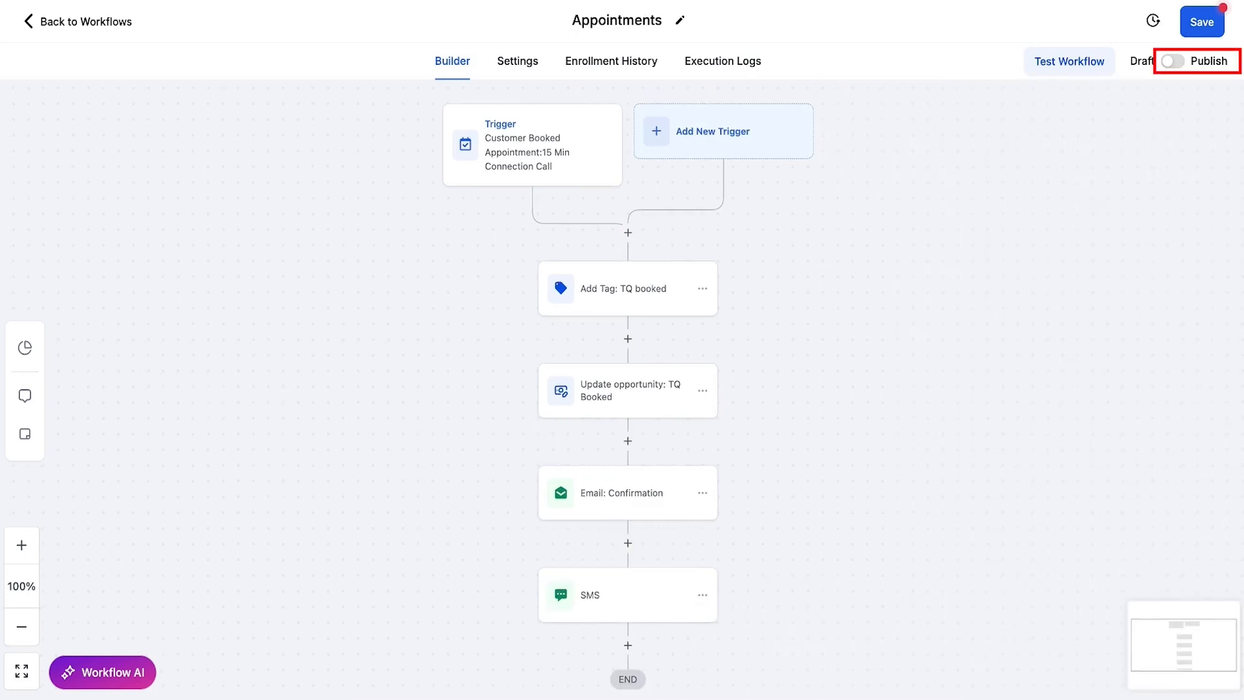
Step: Switch the workflow to Publish, save it, and launch Workflow AI
left_click(1184, 59)
left_click(1203, 25)
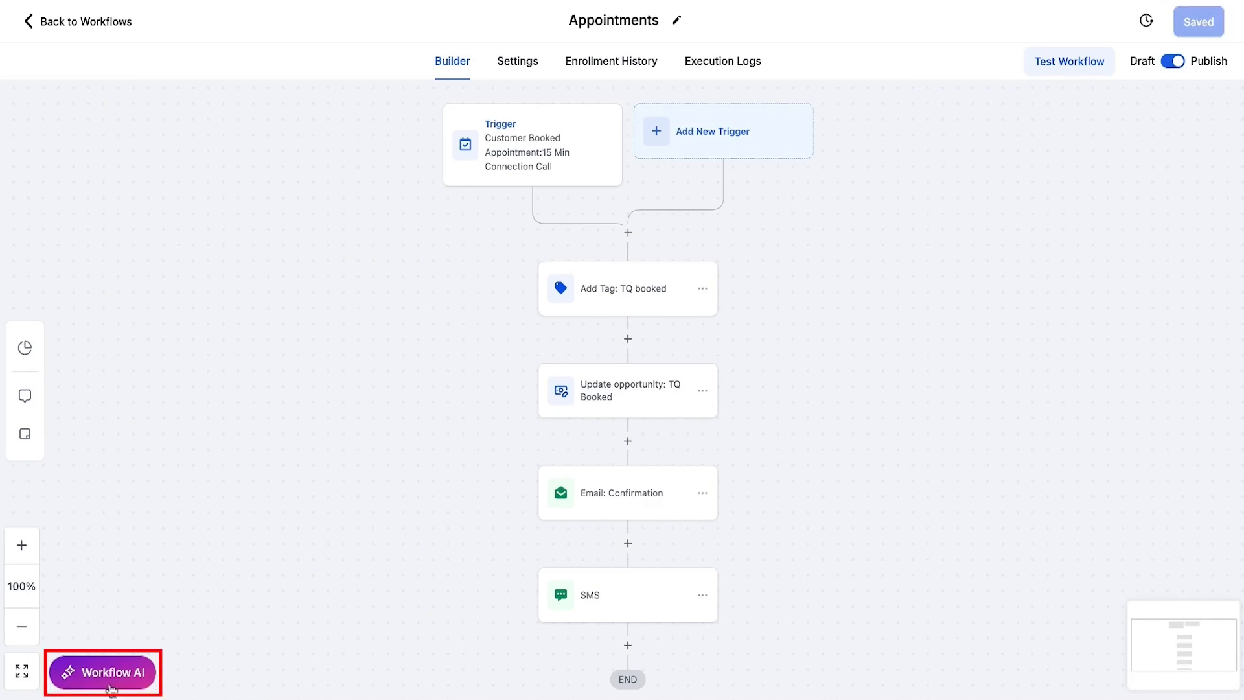
left_click(111, 685)
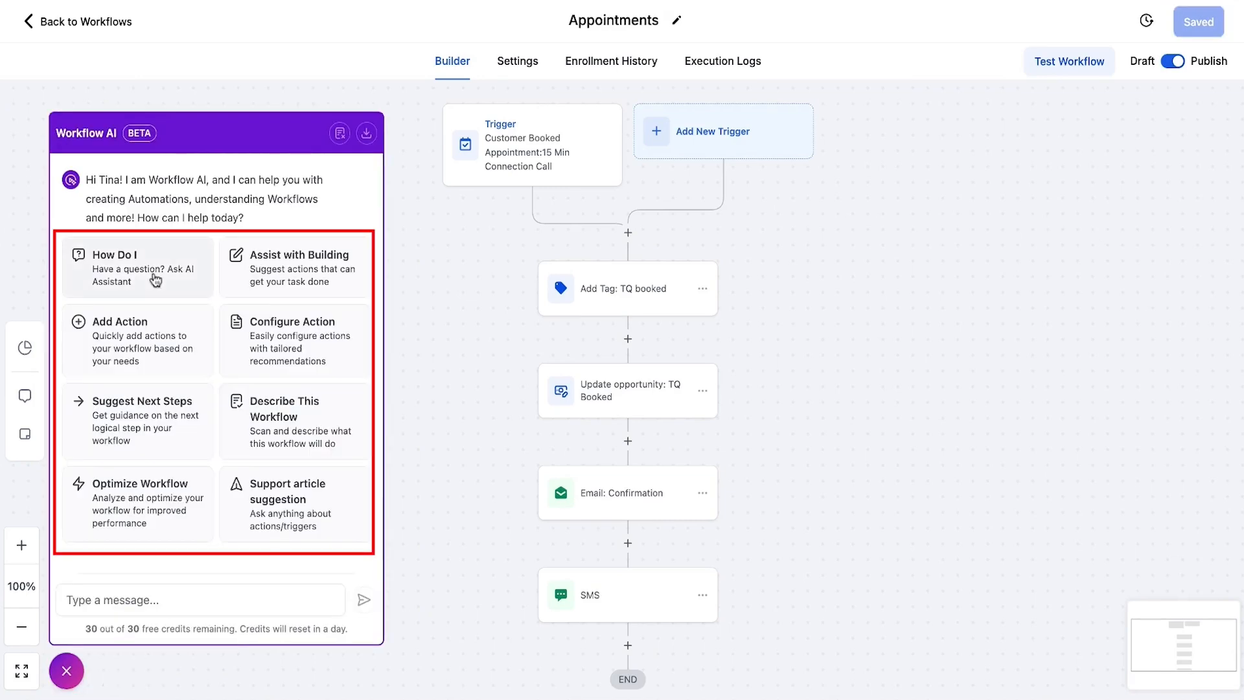